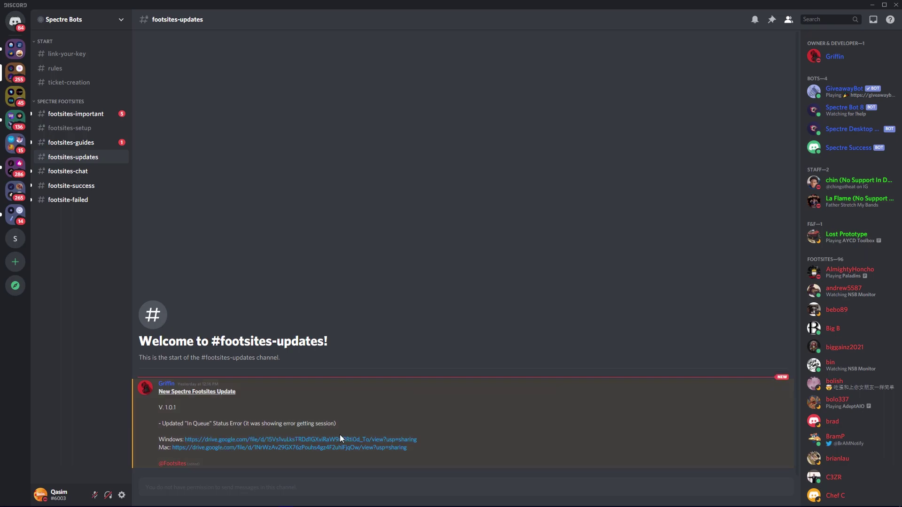
Download Spectre-Footsites-Windows-1.0.1.zip from its Google Drive page
drag(901, 96, 522, 9)
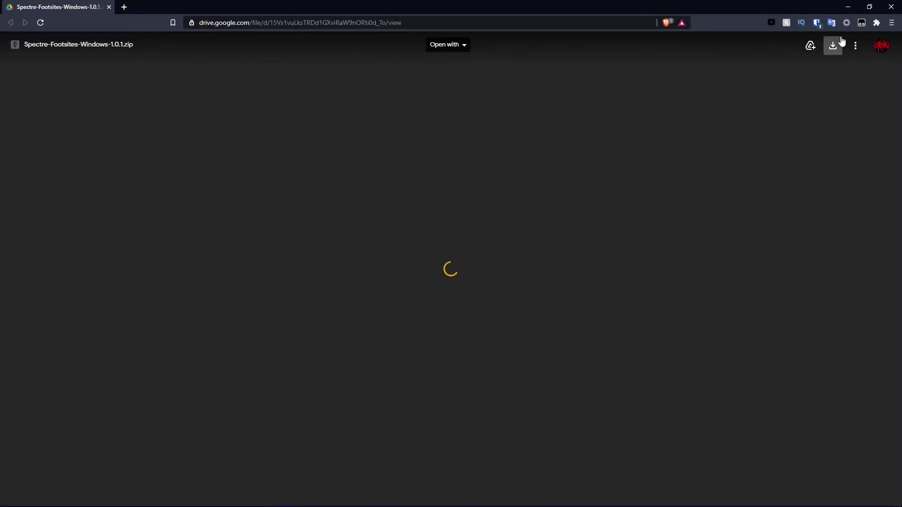
click(833, 45)
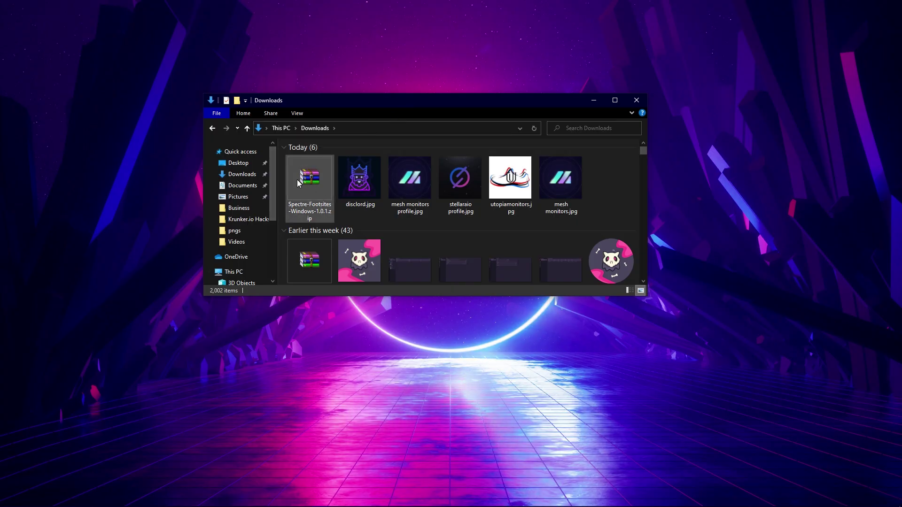
Drag the Spectre zip from the Downloads folder onto the desktop
drag(342, 104, 338, 100)
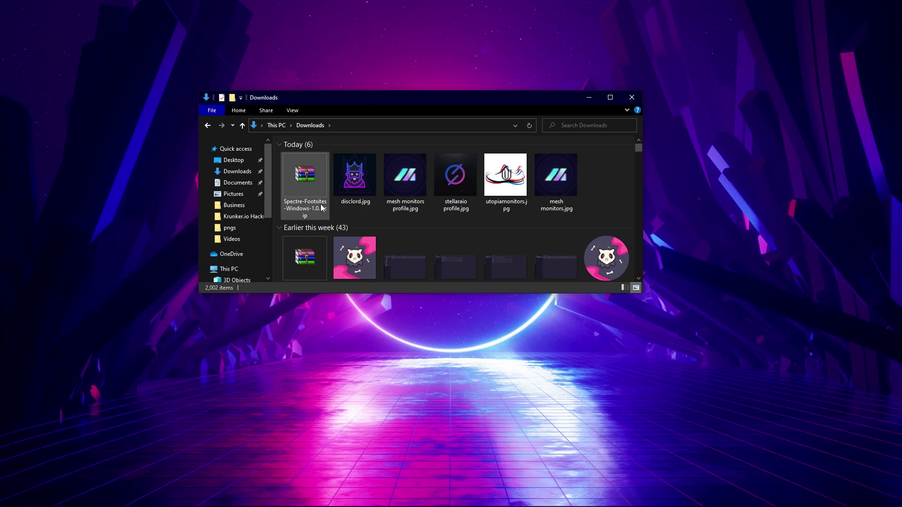
click(312, 190)
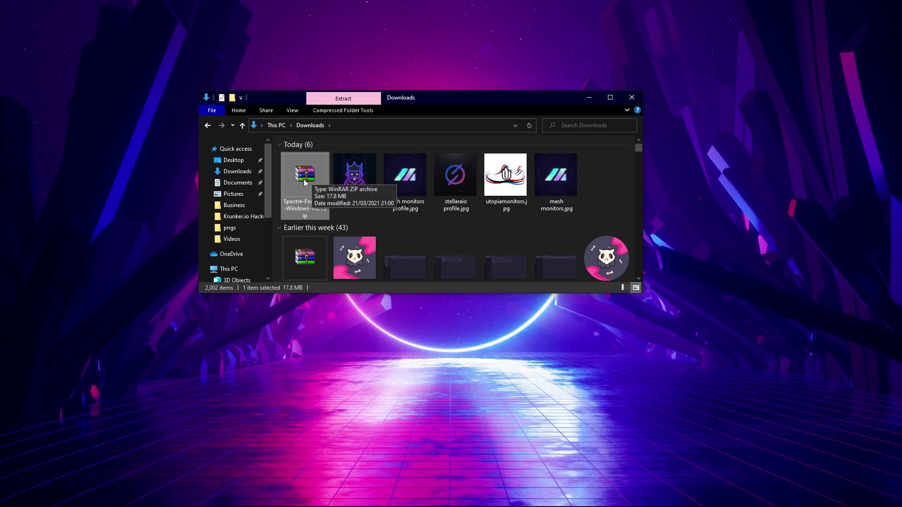
drag(307, 179, 150, 169)
Extract the zip on the desktop to Spectre-Footsites-Windows-1.0.1\
click(589, 98)
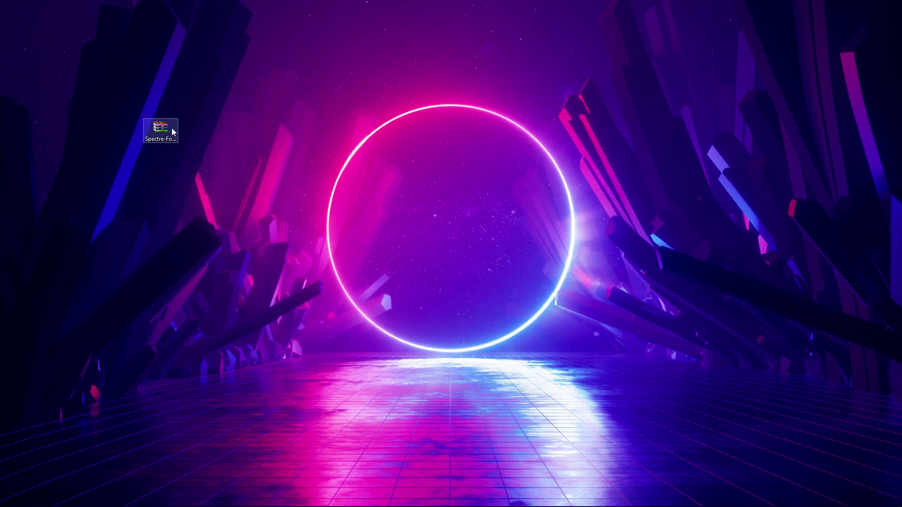
drag(161, 128, 410, 127)
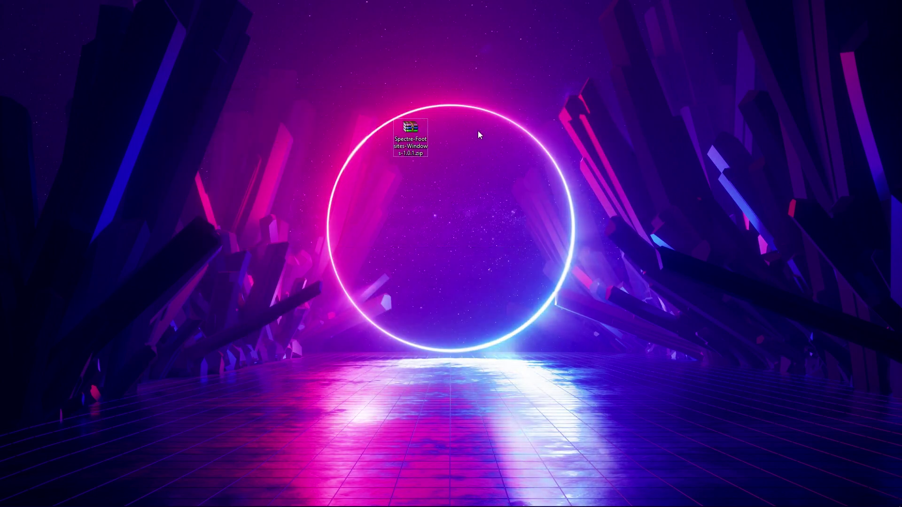
right_click(407, 135)
click(471, 215)
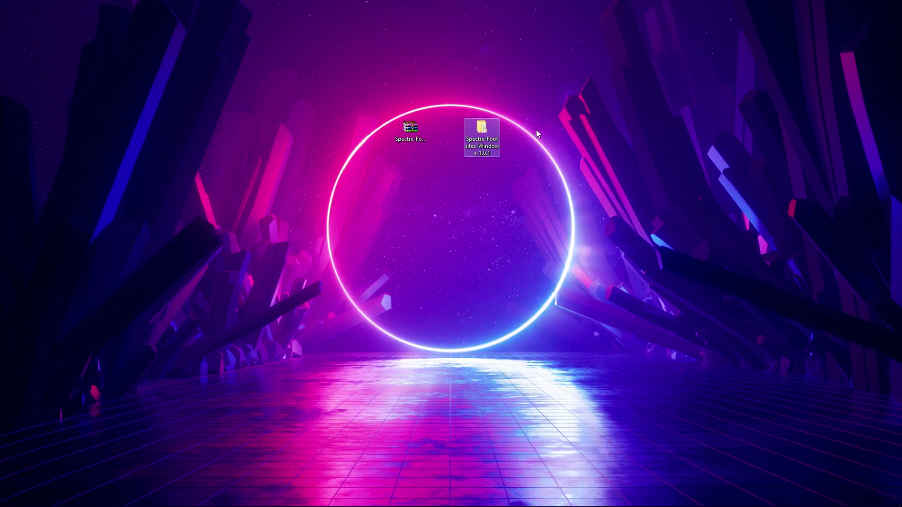
Open the extracted folder, its inner Spectre-Footsites-Windows-1.0.1 folder, then profiles
double_click(474, 133)
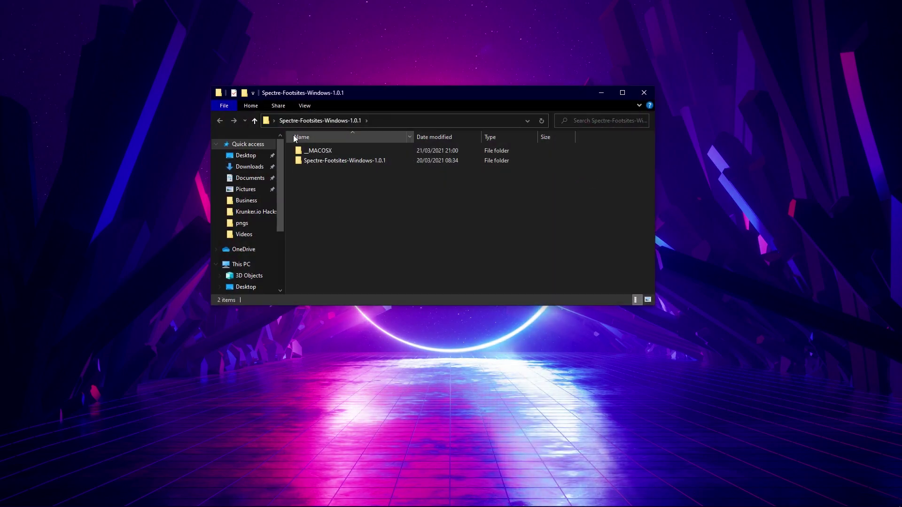
double_click(339, 161)
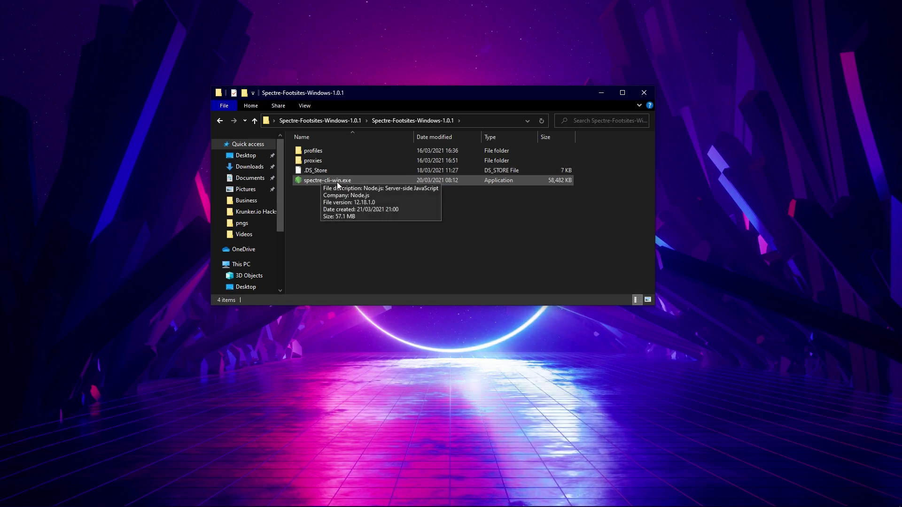
click(323, 152)
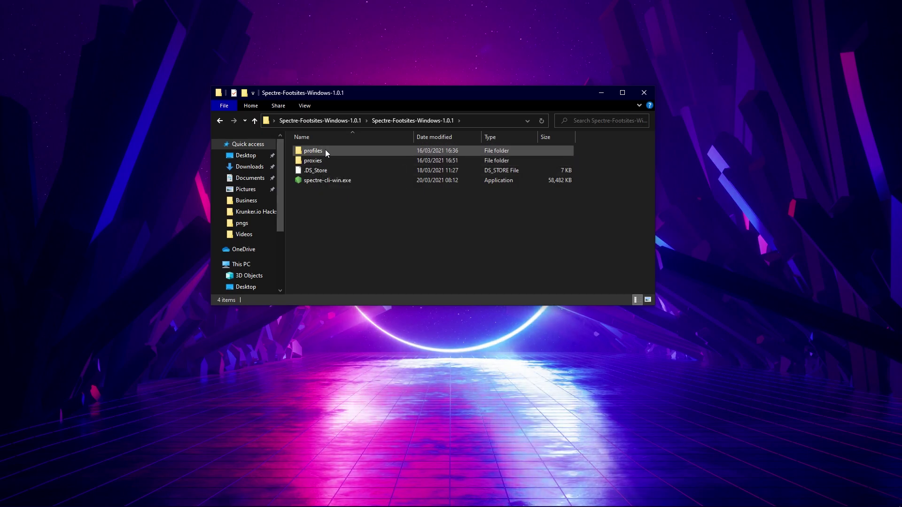
double_click(325, 150)
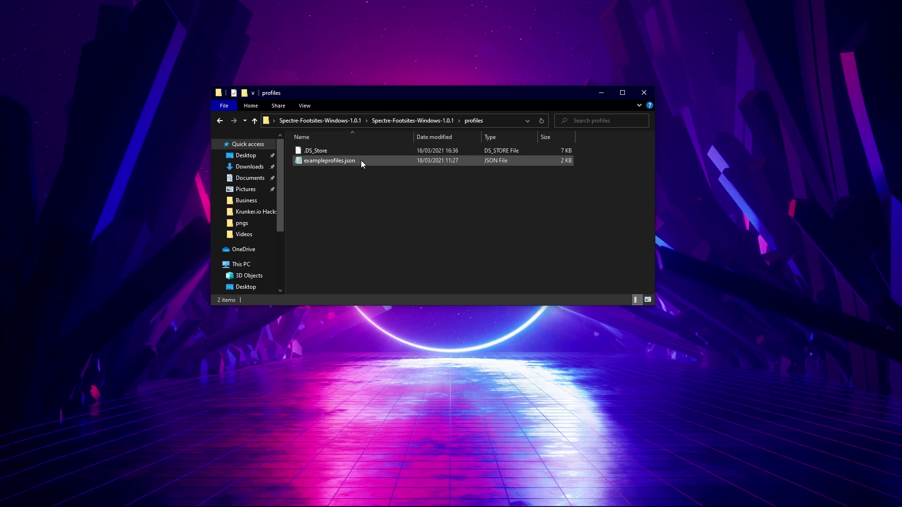
View exampleprofiles.json in Notepad, then close it and return to the main folder
double_click(341, 160)
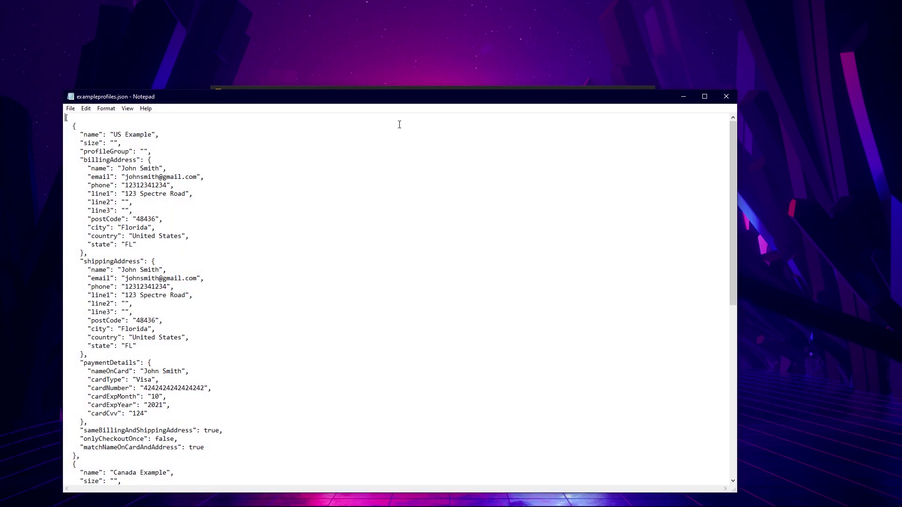
click(726, 96)
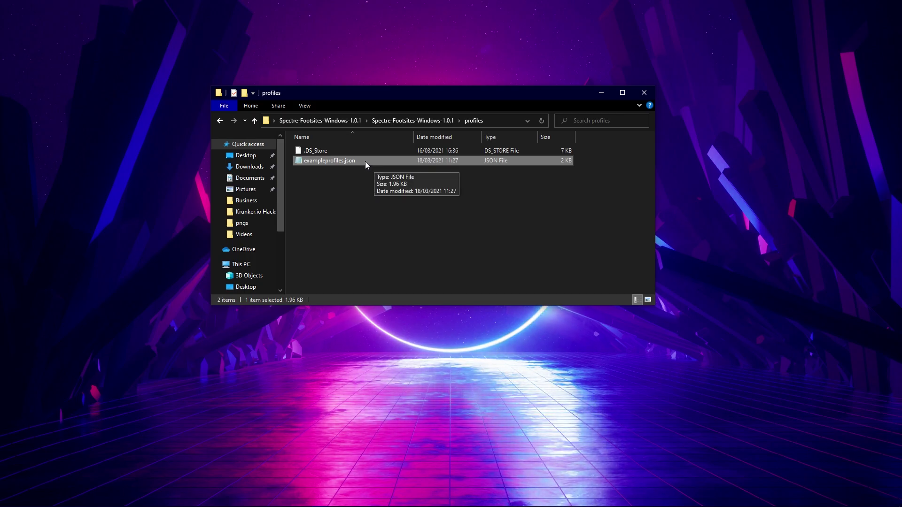
click(418, 120)
Check proxies.txt's 'ENTER PROXIES 1 PER LINE' placeholder, then close it and go back up
double_click(315, 162)
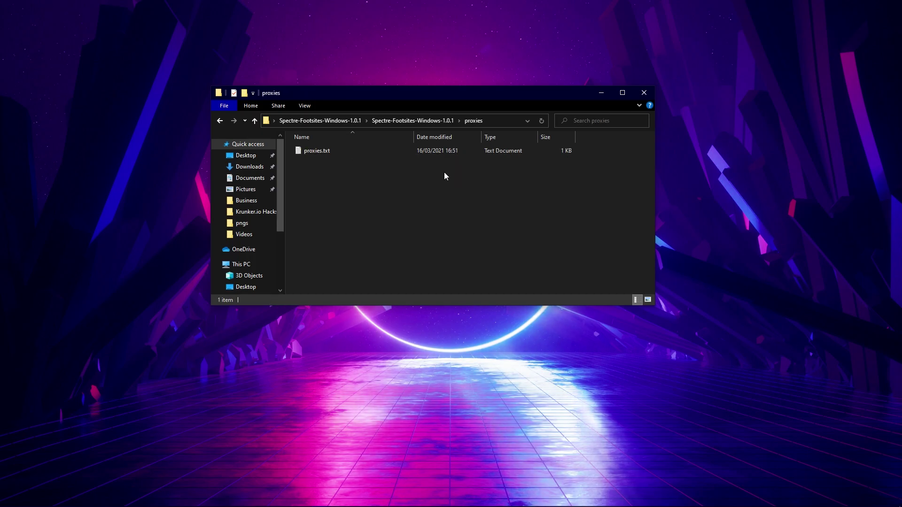
double_click(312, 152)
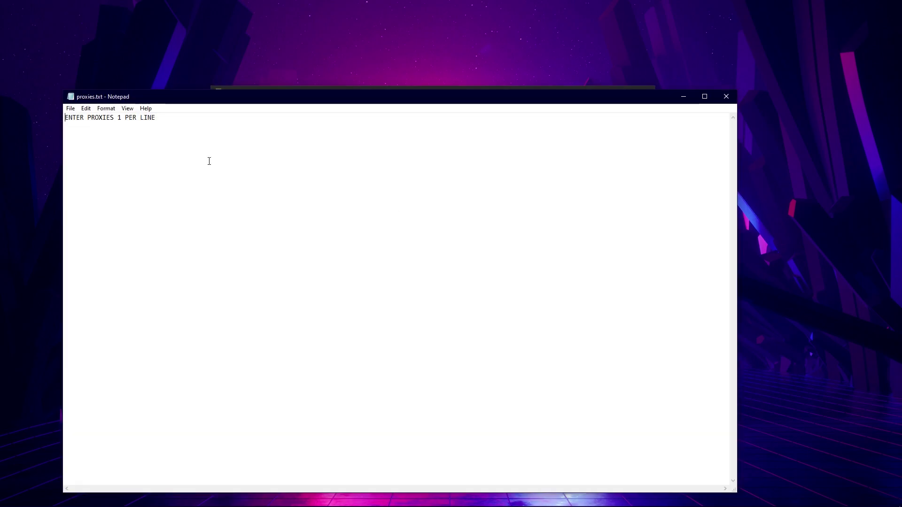
drag(196, 127, 66, 119)
click(214, 159)
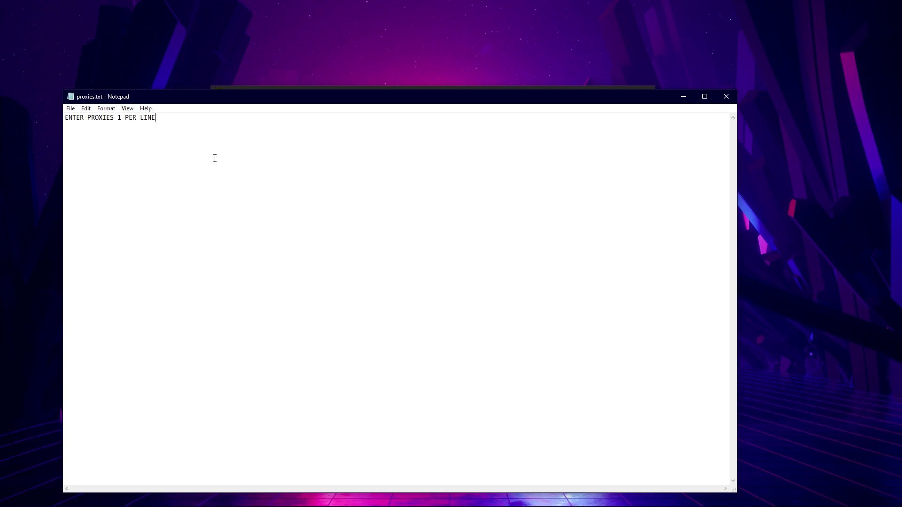
click(726, 96)
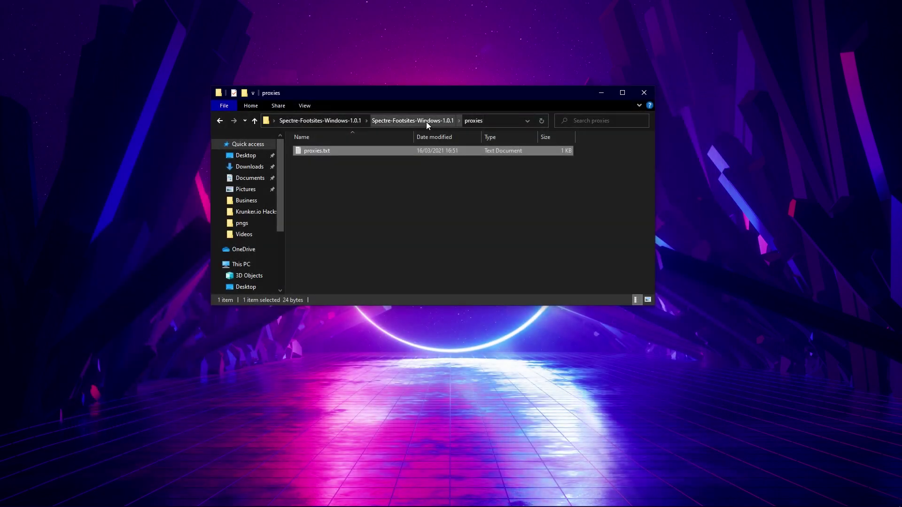
click(426, 121)
Launch spectre-cli-win.exe and paste the licence key at the login prompt
double_click(347, 181)
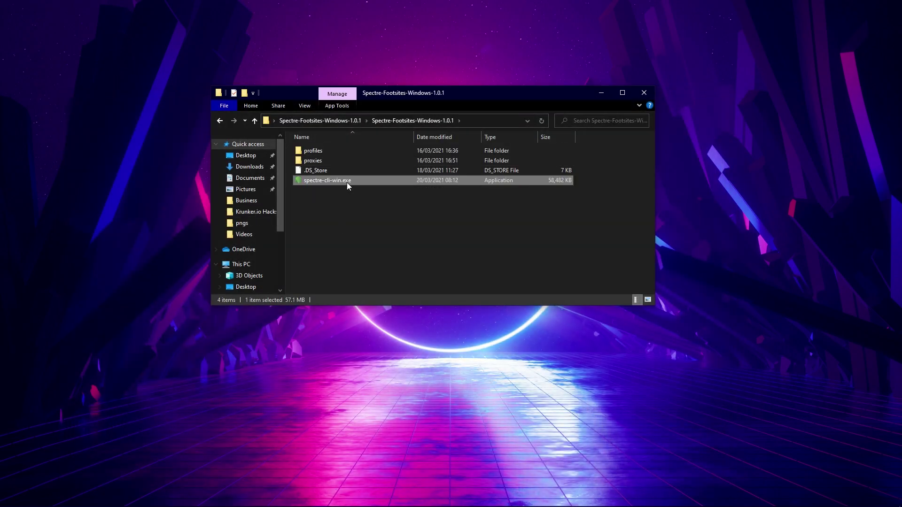
drag(333, 46, 508, 193)
drag(395, 195, 388, 98)
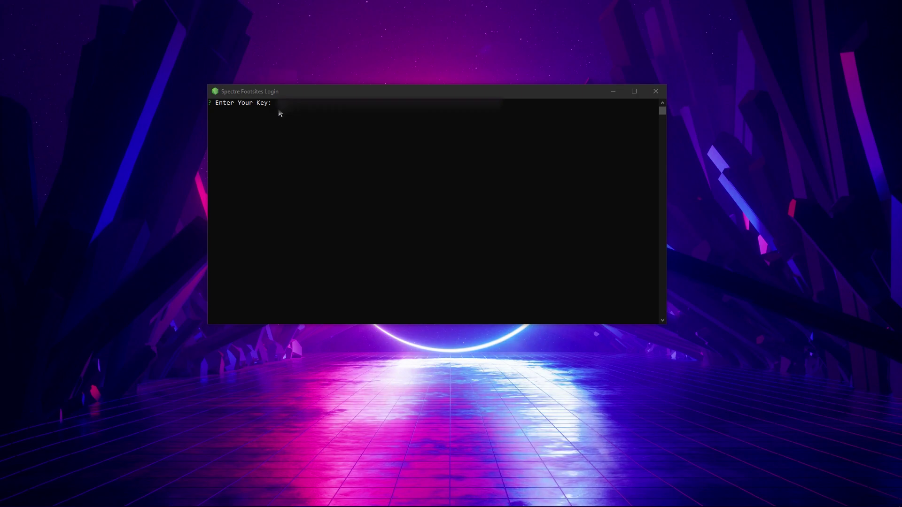
click(374, 148)
key(ctrl+v)
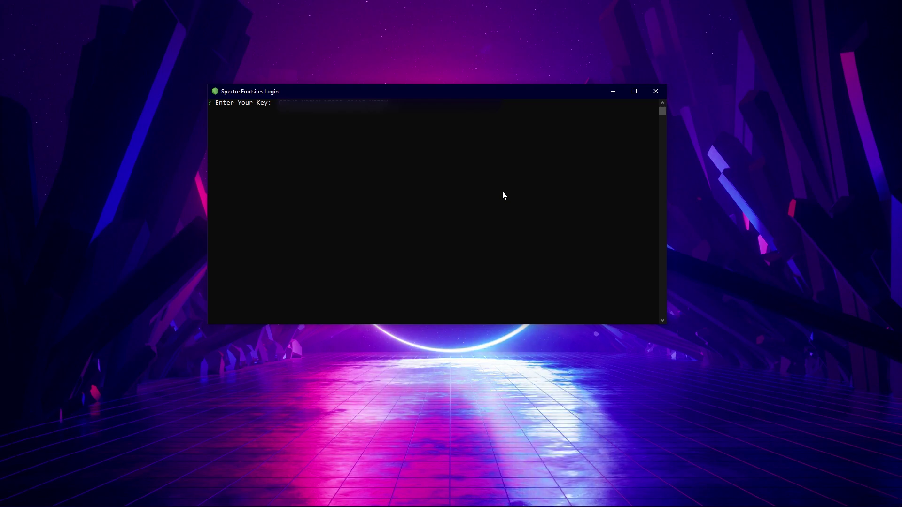
key(Return)
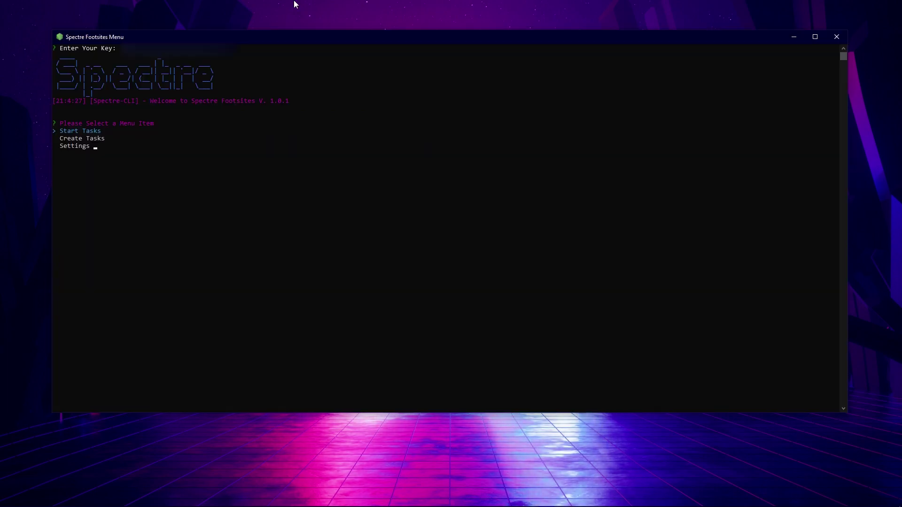
Open Settings in the CLI and look over its options, including Send Test Webhook
key(Up)
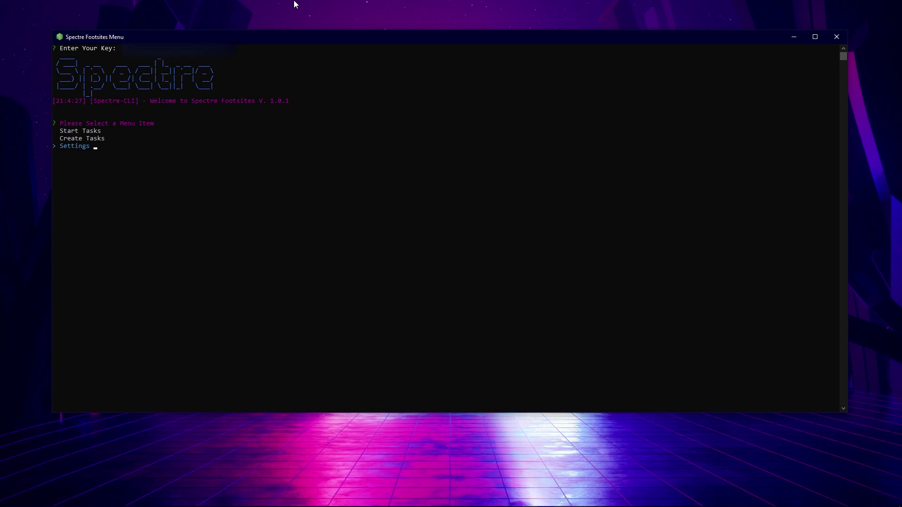
key(Return)
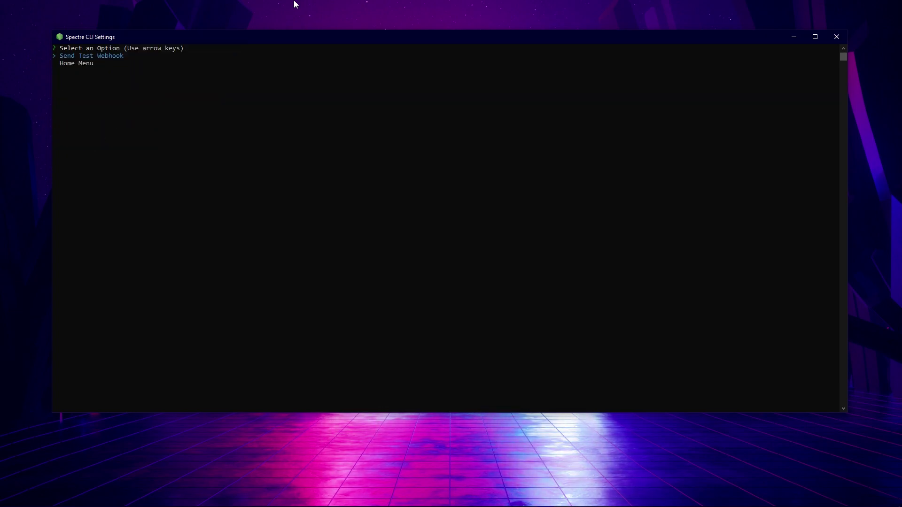
key(Down)
key(Up)
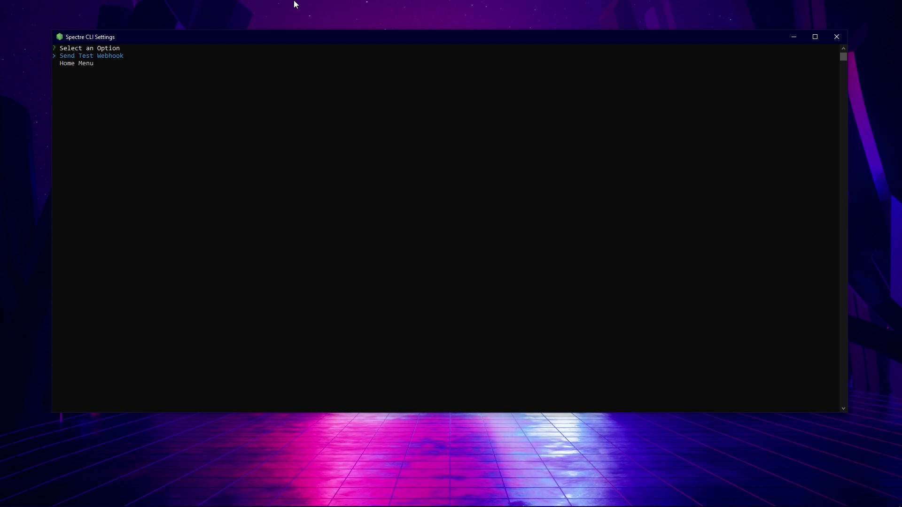
Return to the Home Menu and try Create Tasks, which asks for a proxy list
key(Down)
key(Return)
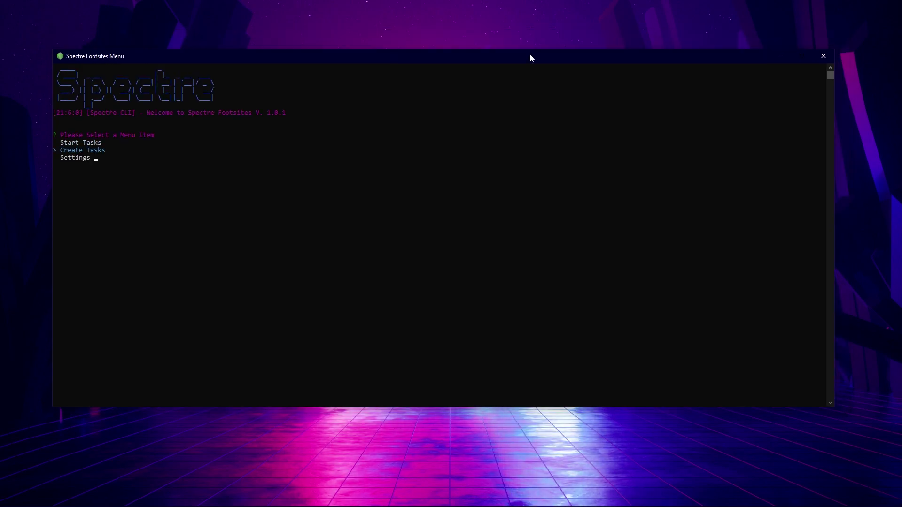
key(Return)
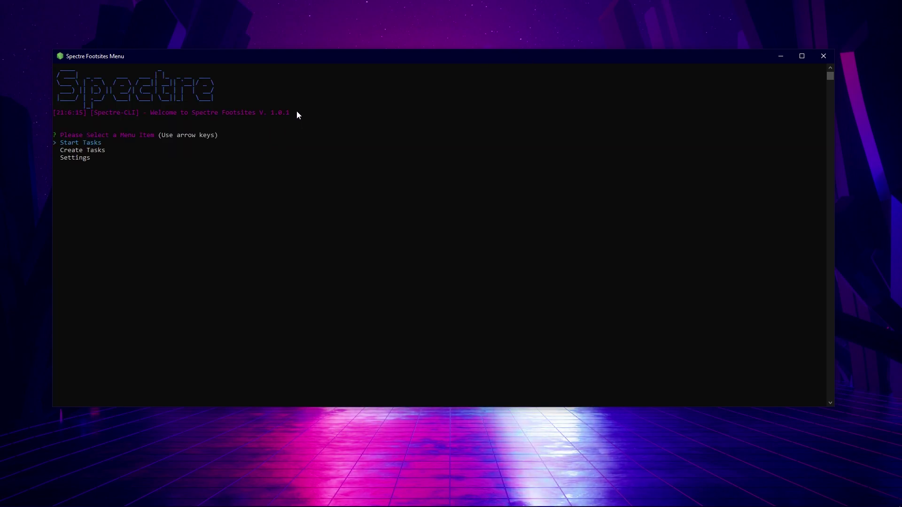
Replace proxies.txt's placeholder line with the pasted proxy and save the file
drag(546, 59, 547, 165)
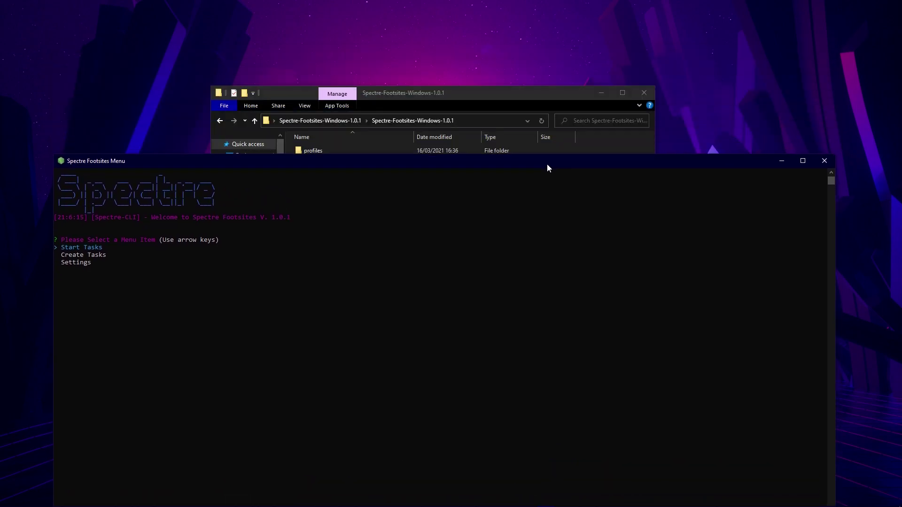
drag(469, 94, 481, 85)
double_click(322, 152)
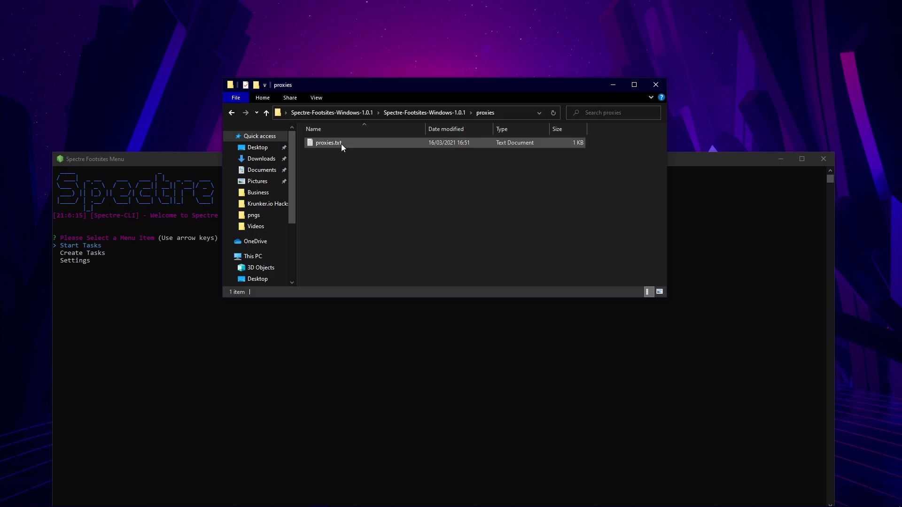
double_click(329, 142)
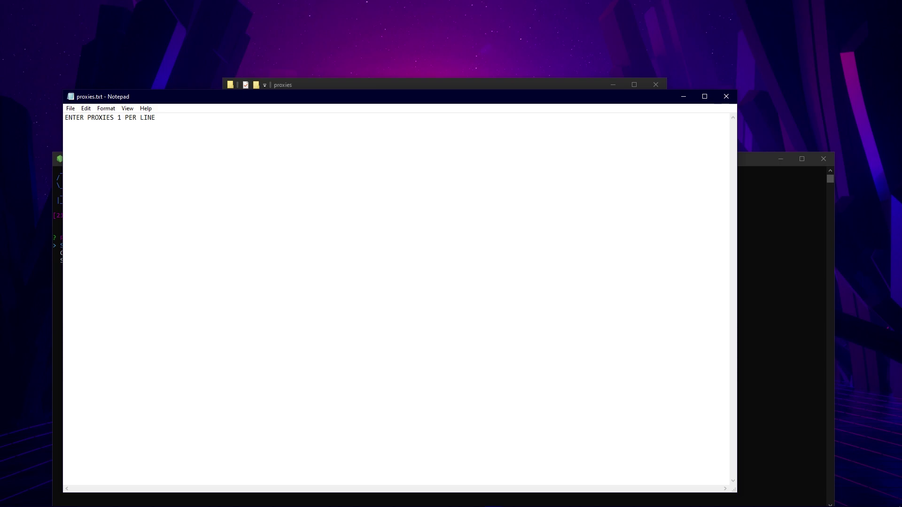
click(263, 126)
key(ctrl+a)
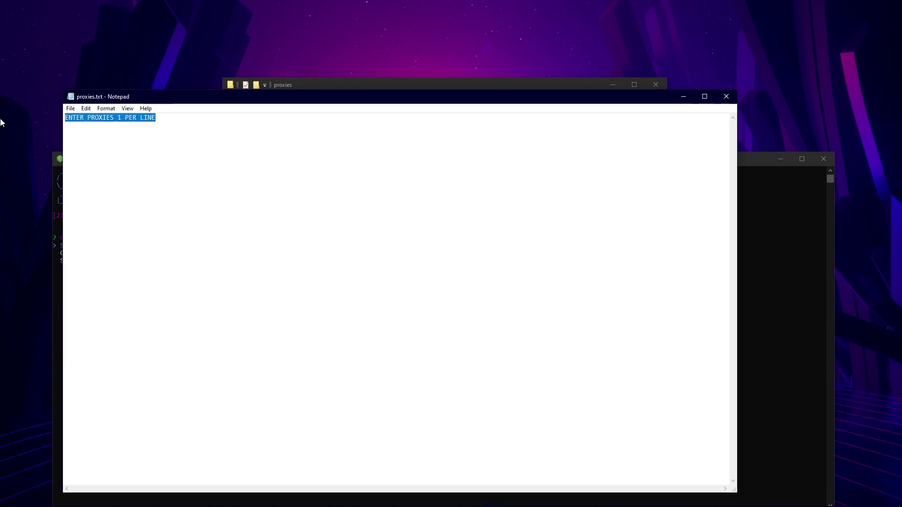
click(70, 109)
click(79, 151)
click(726, 96)
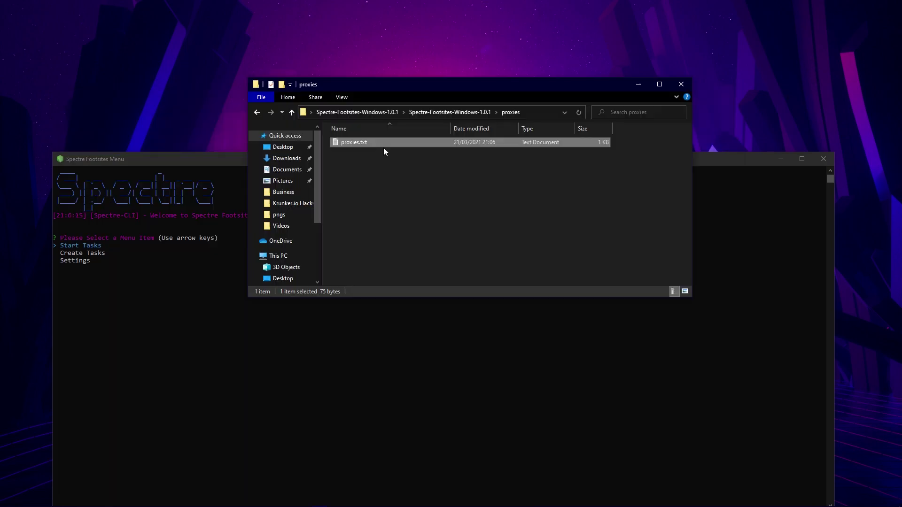
Reopen proxies.txt to confirm the saved proxy, then close it
drag(434, 85, 447, 98)
double_click(371, 147)
click(761, 94)
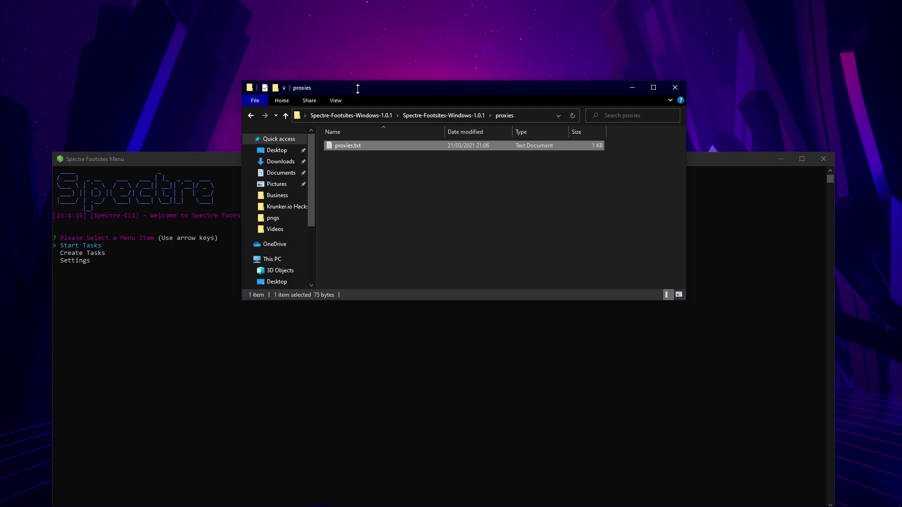
Run %appdata% and open the spectre-cli folder in Roaming
key(super+r)
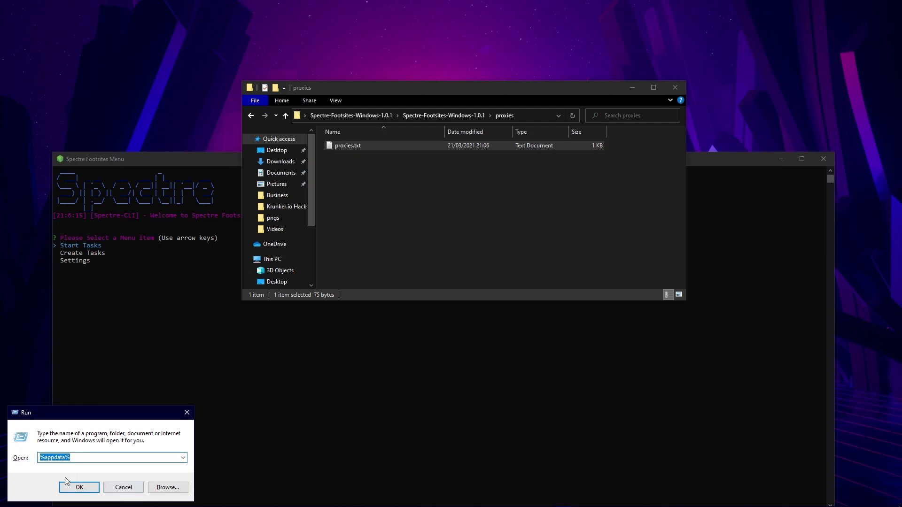
key(Return)
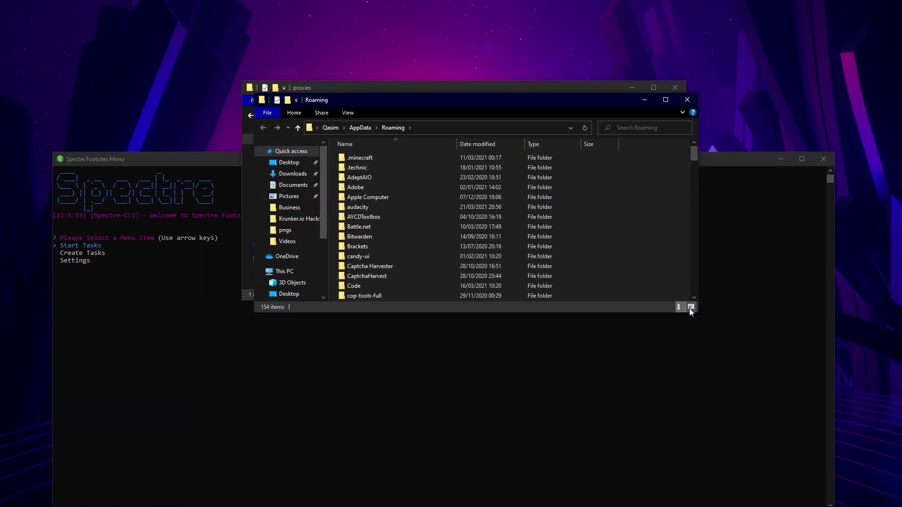
drag(698, 312, 773, 384)
scroll(493, 252, down, 5)
scroll(493, 252, down, 20)
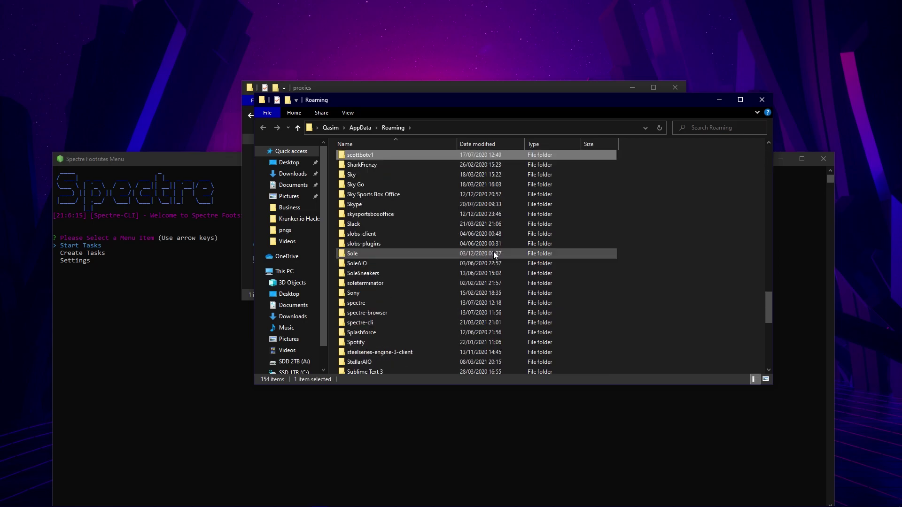
click(416, 202)
click(375, 300)
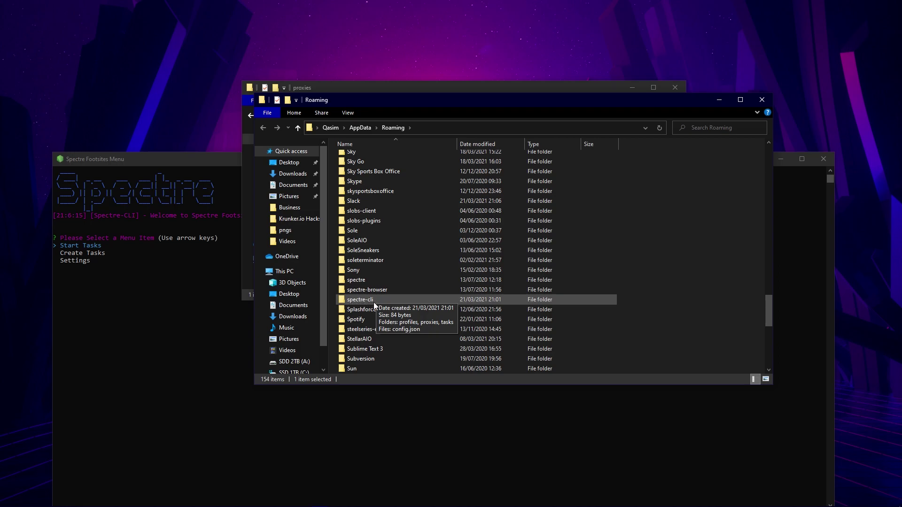
double_click(375, 299)
Copy proxies.txt and paste it into spectre-cli\proxies
drag(513, 100, 627, 185)
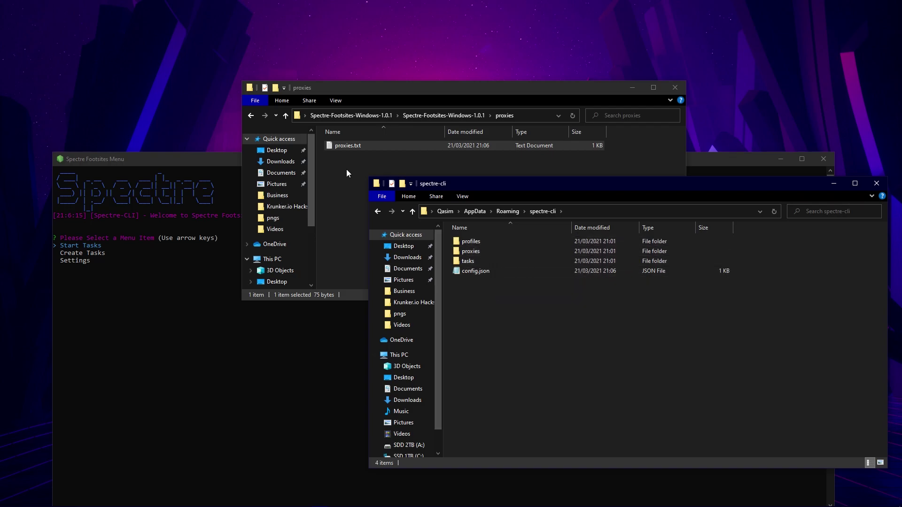
click(357, 147)
right_click(357, 145)
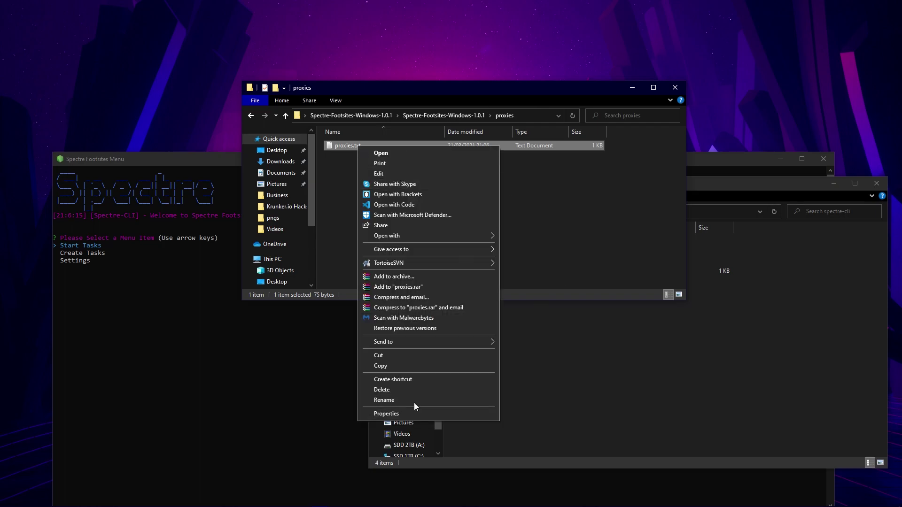
click(408, 366)
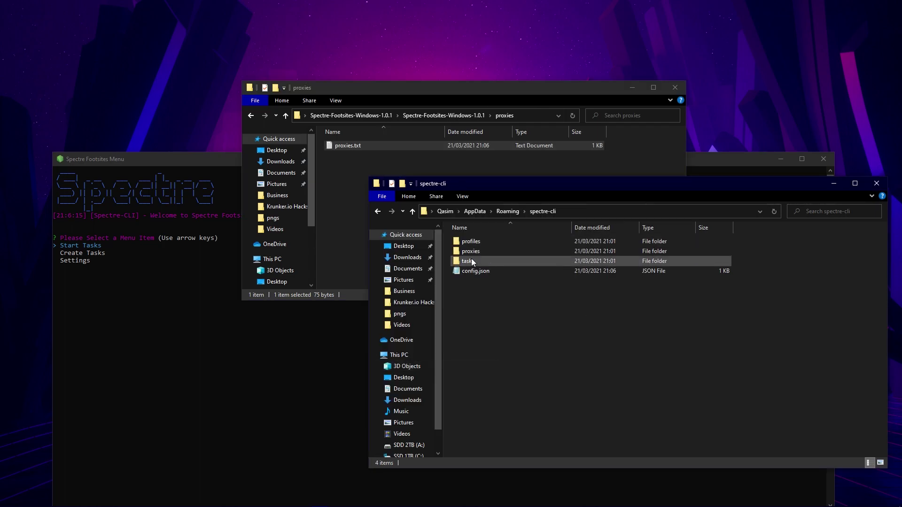
double_click(476, 252)
right_click(466, 271)
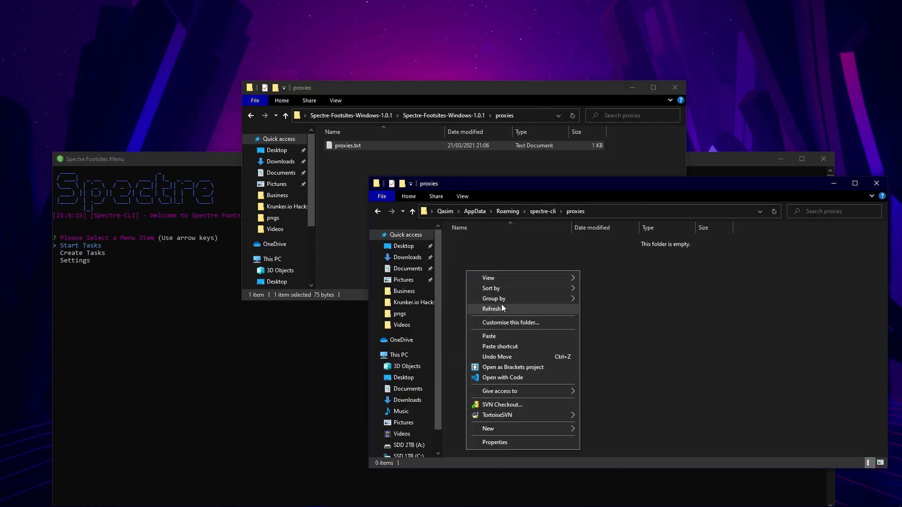
click(508, 336)
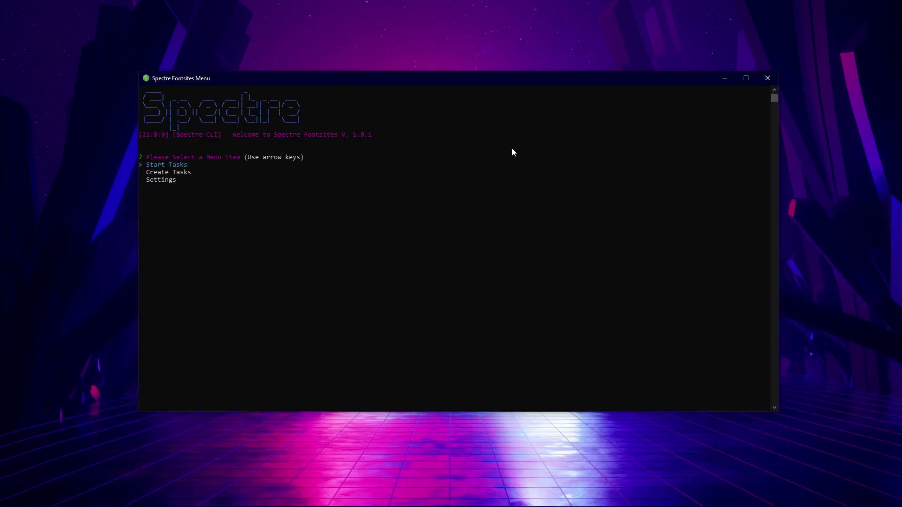
key(Down)
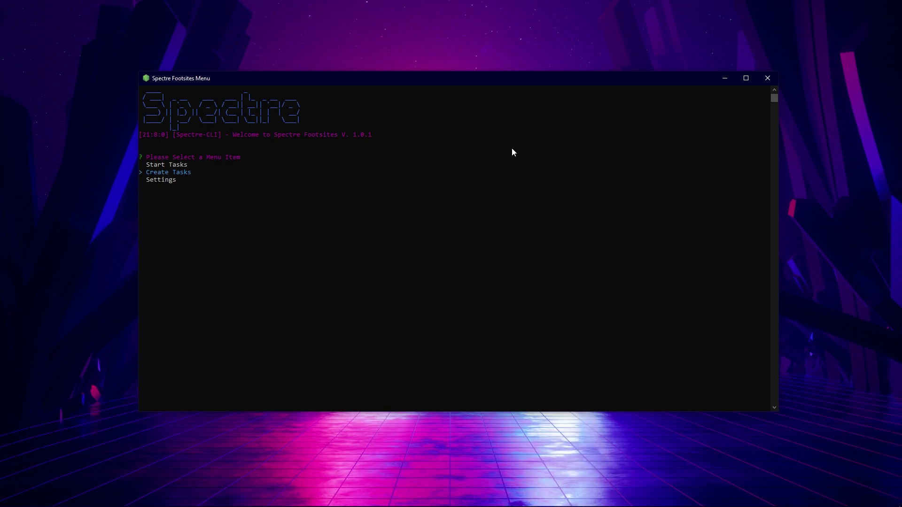
Choose Create Tasks in the CLI, then open profiles\exampleprofiles.json in Notepad
key(Return)
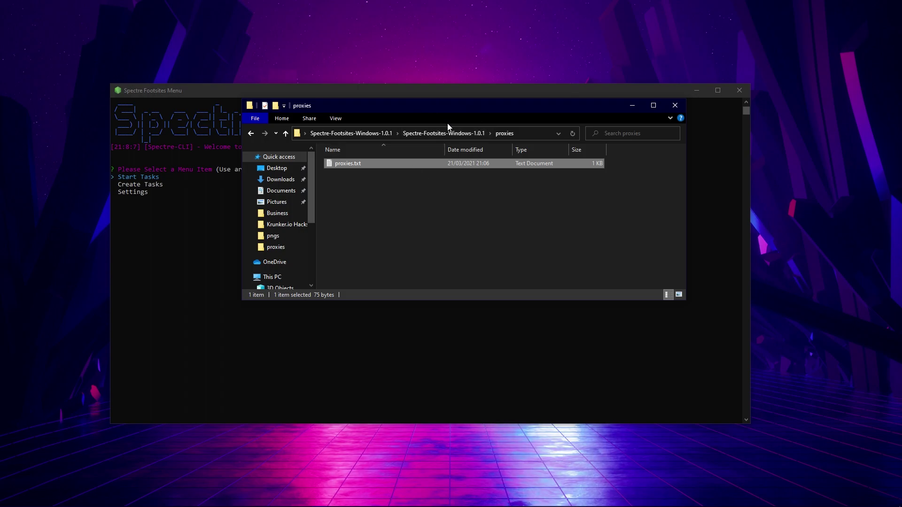
click(343, 173)
double_click(353, 162)
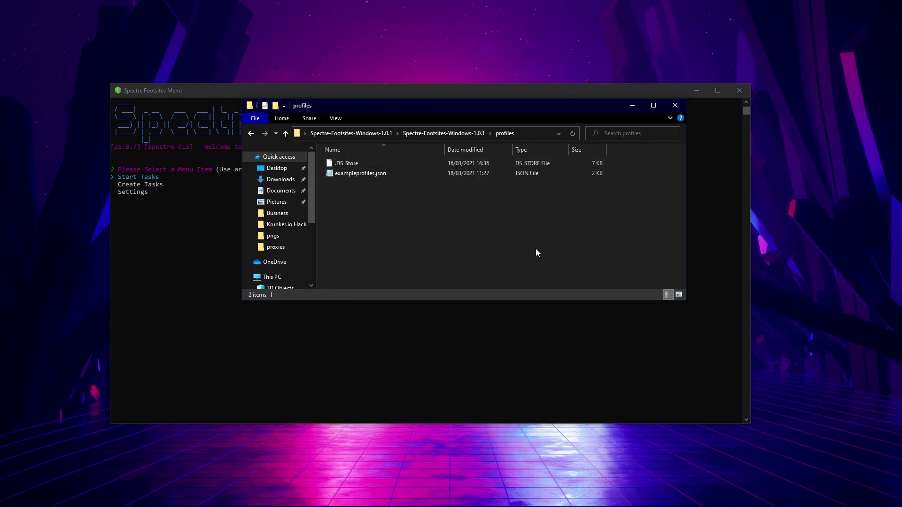
click(350, 176)
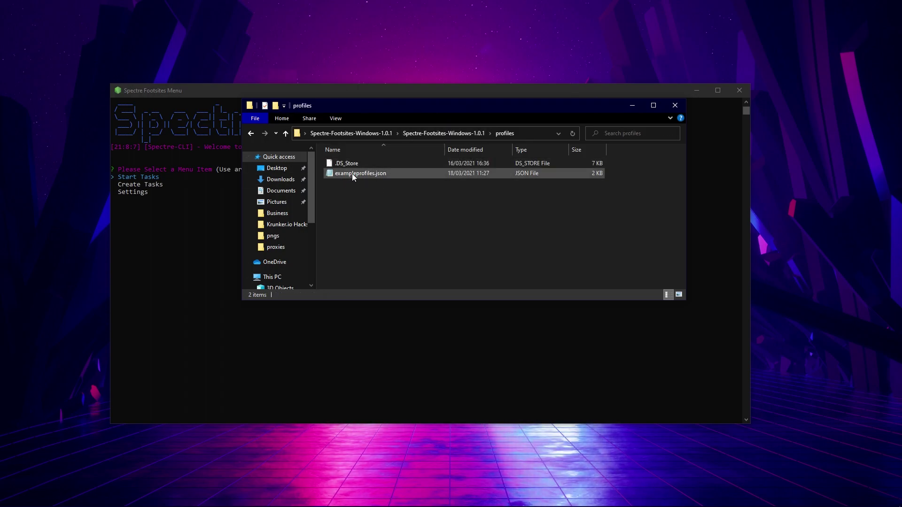
double_click(351, 173)
drag(310, 93, 406, 73)
scroll(354, 194, down, 3)
scroll(354, 194, up, 2)
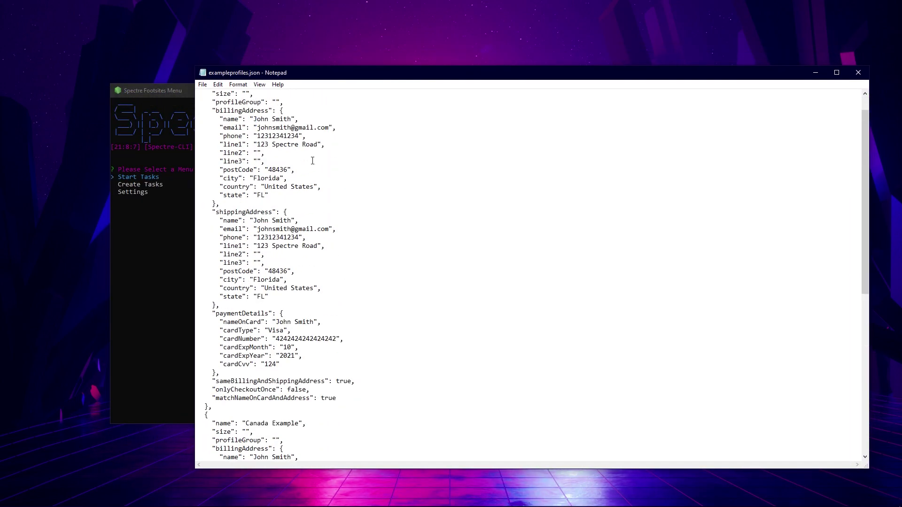
Maximize Notepad and scroll through the exampleprofiles.json profile fields
scroll(358, 167, up, 1)
double_click(283, 75)
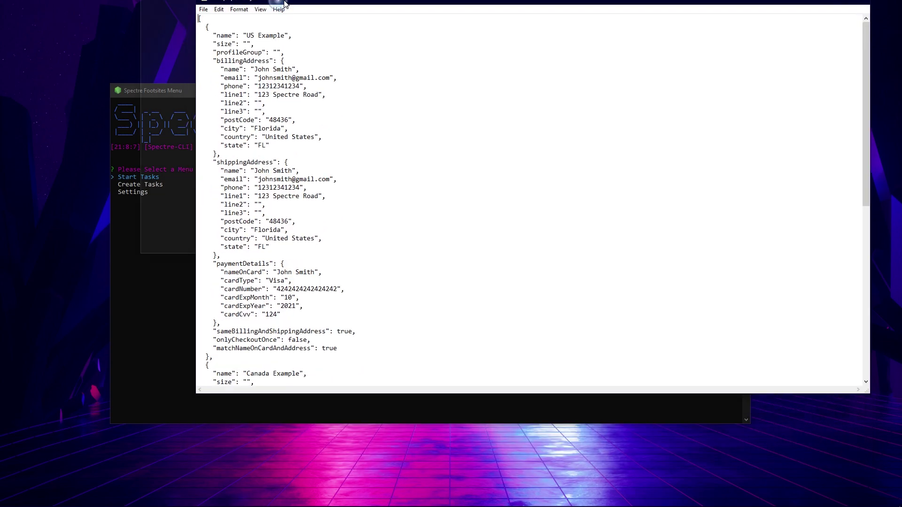
scroll(254, 171, down, 9)
scroll(212, 158, up, 9)
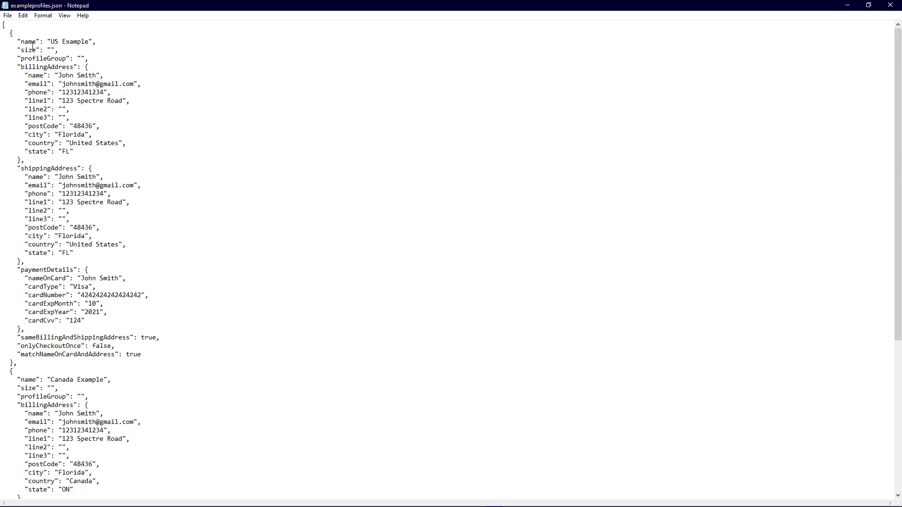
scroll(147, 76, down, 4)
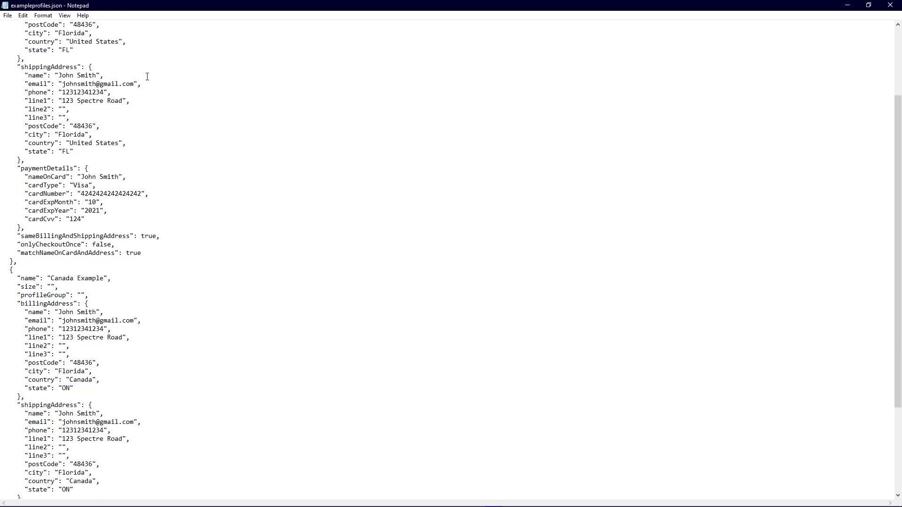
scroll(104, 151, down, 5)
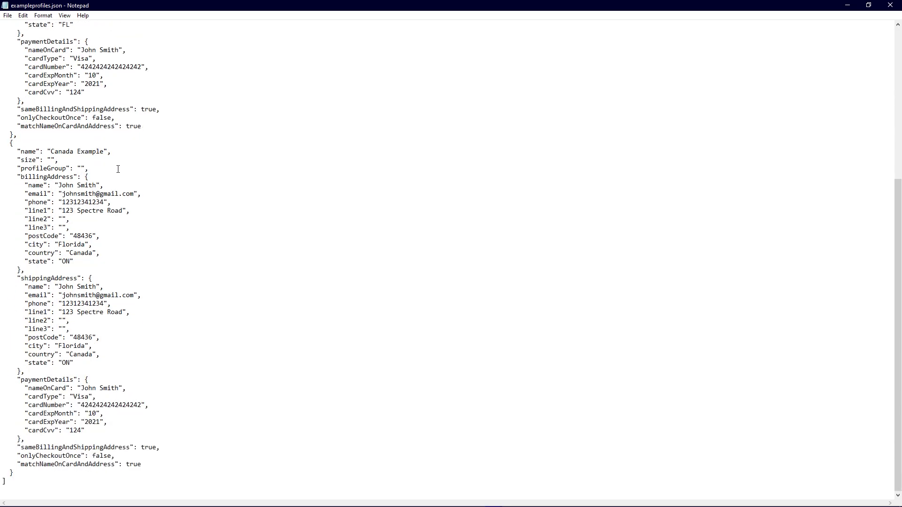
scroll(123, 174, up, 9)
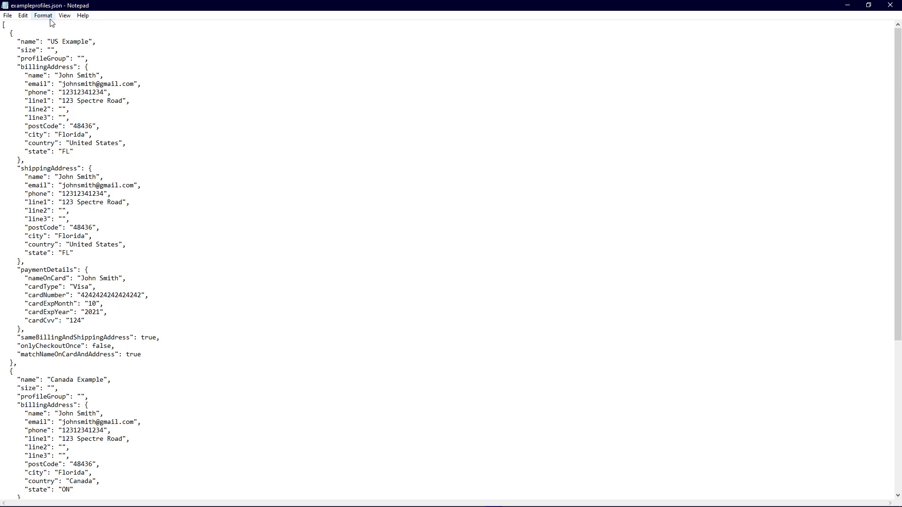
Rename the 'US Example' profile to 'Video Test Profile', then save and close the file
drag(55, 49, 90, 49)
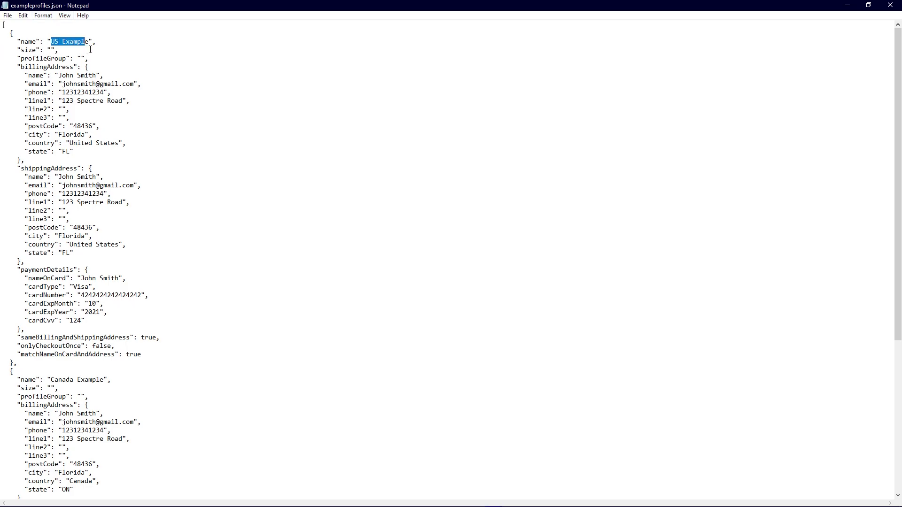
text(Video)
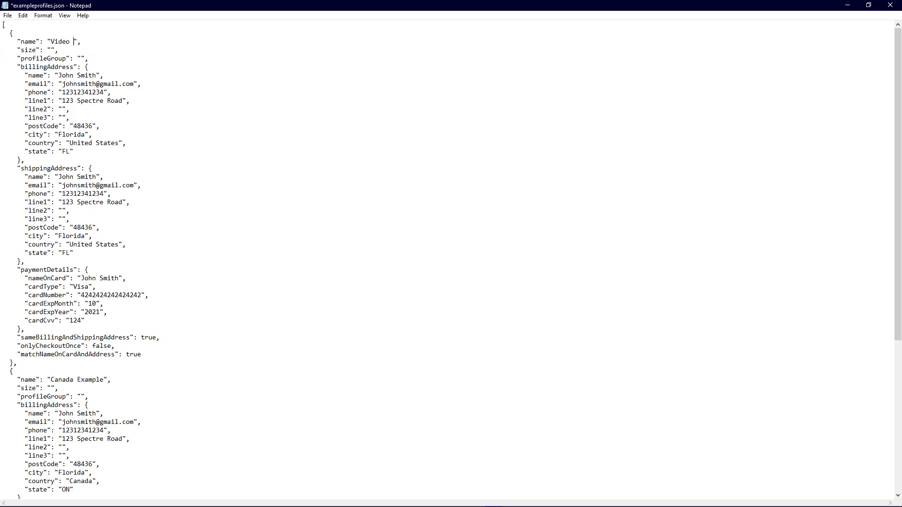
scroll(291, 219, down, 3)
scroll(362, 207, up, 3)
click(7, 15)
click(24, 57)
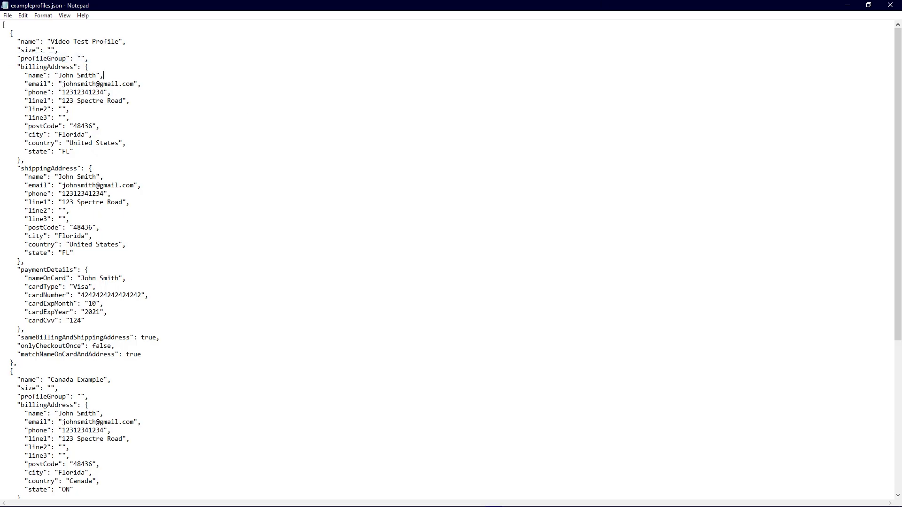
click(892, 5)
right_click(370, 174)
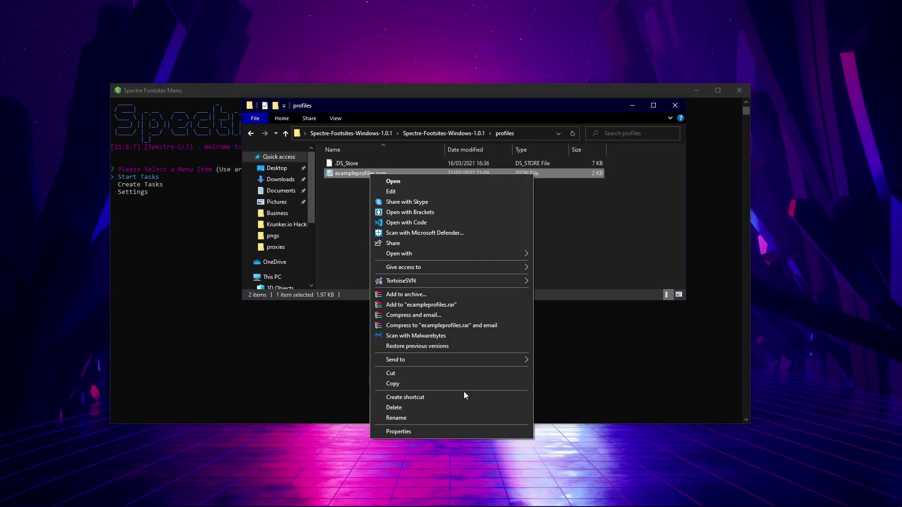
Rename exampleprofiles.json to 'video profiles.json'
click(411, 417)
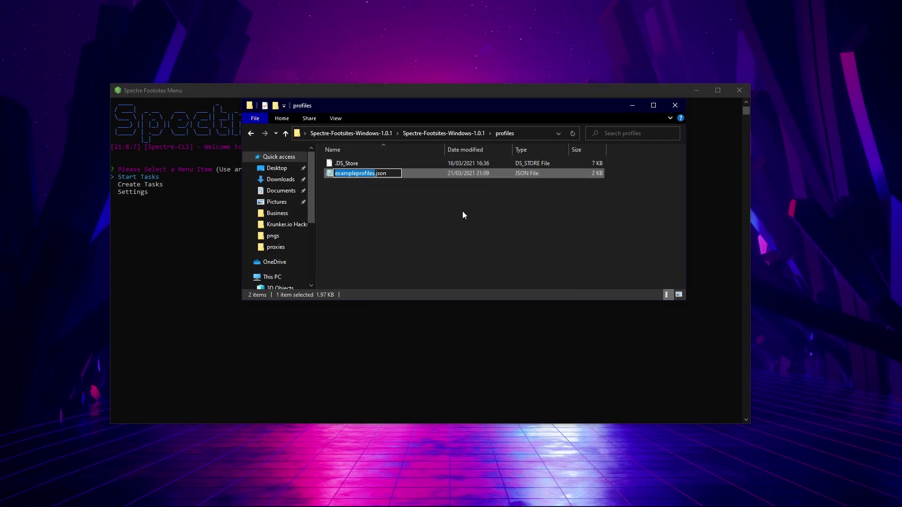
text(video prof)
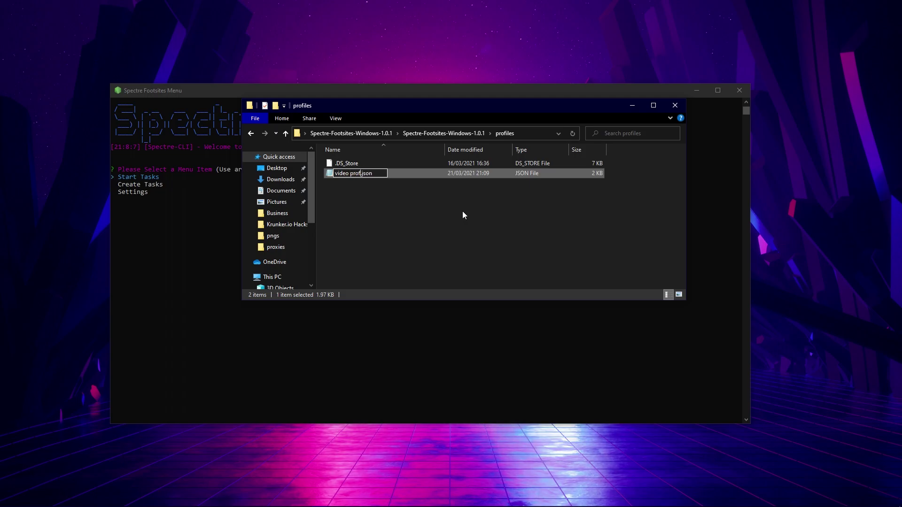
text(iles)
key(Return)
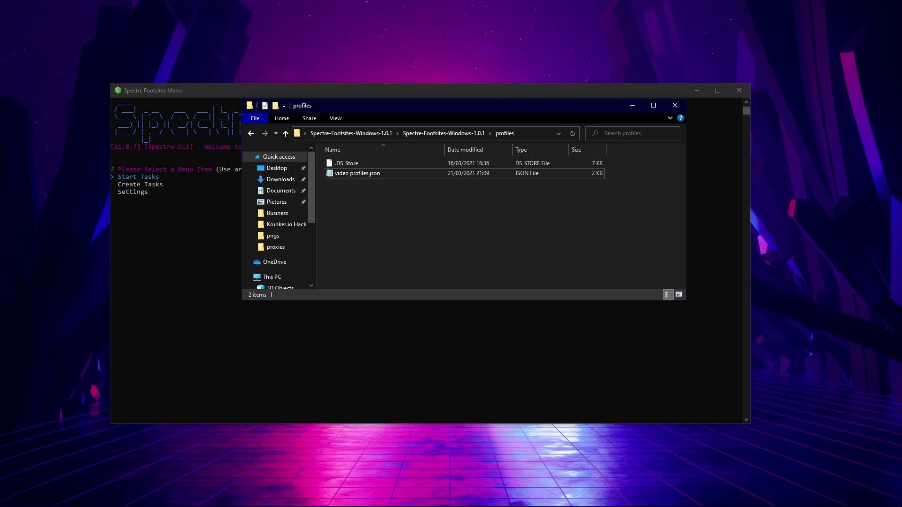
Copy video profiles.json into the empty spectre-cli profiles folder under AppData
mouse_move(335, 502)
mouse_move(431, 464)
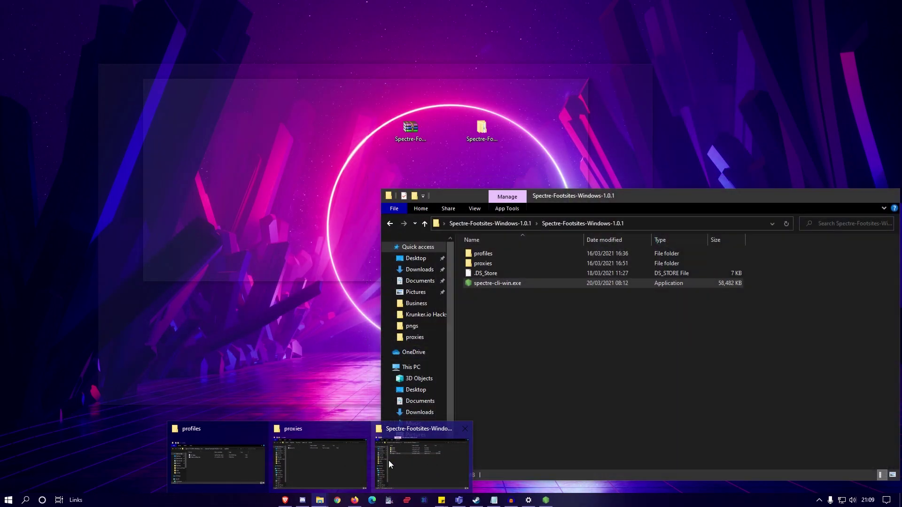
click(351, 459)
click(543, 212)
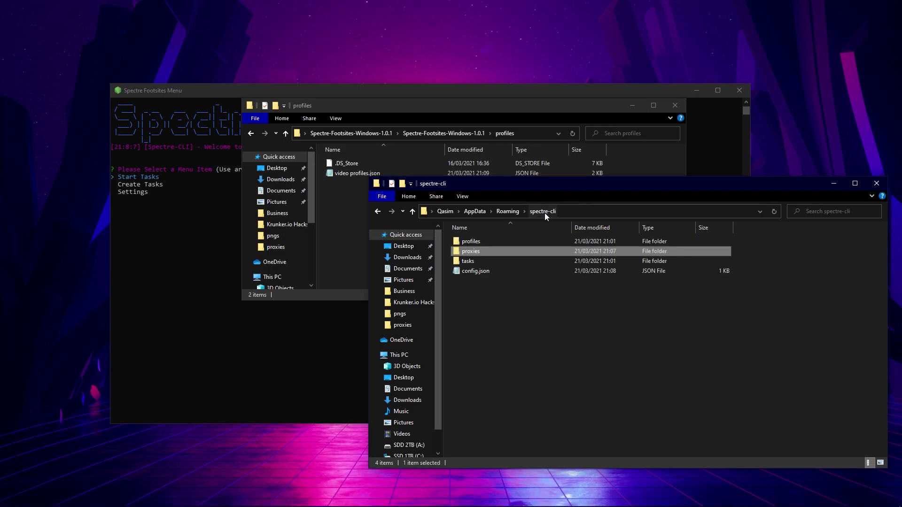
double_click(475, 242)
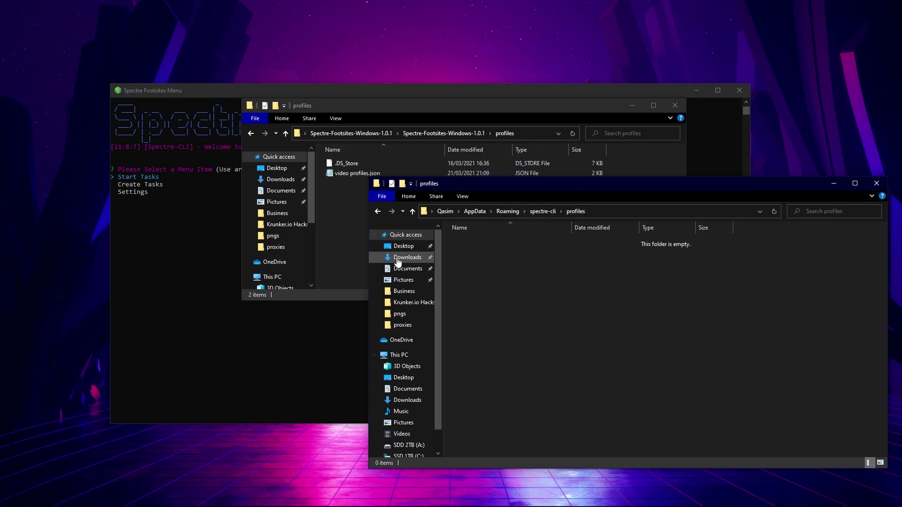
right_click(354, 174)
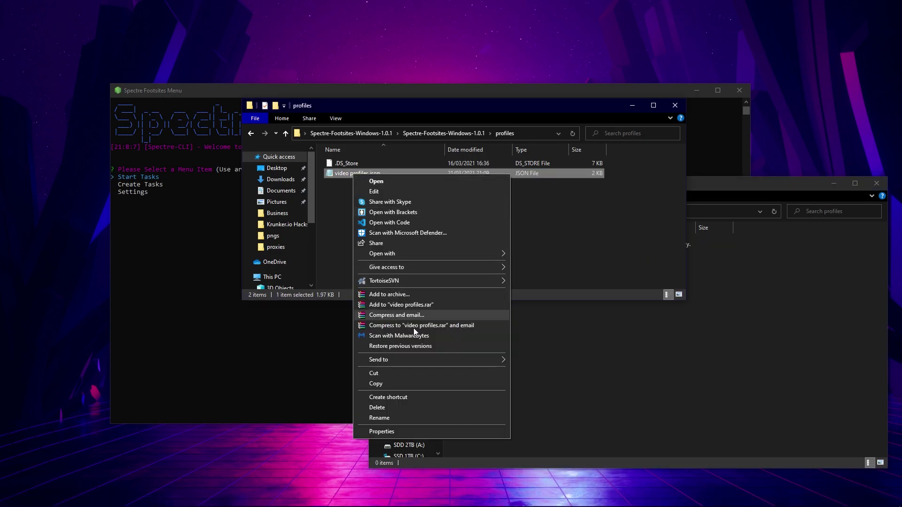
click(395, 384)
right_click(512, 314)
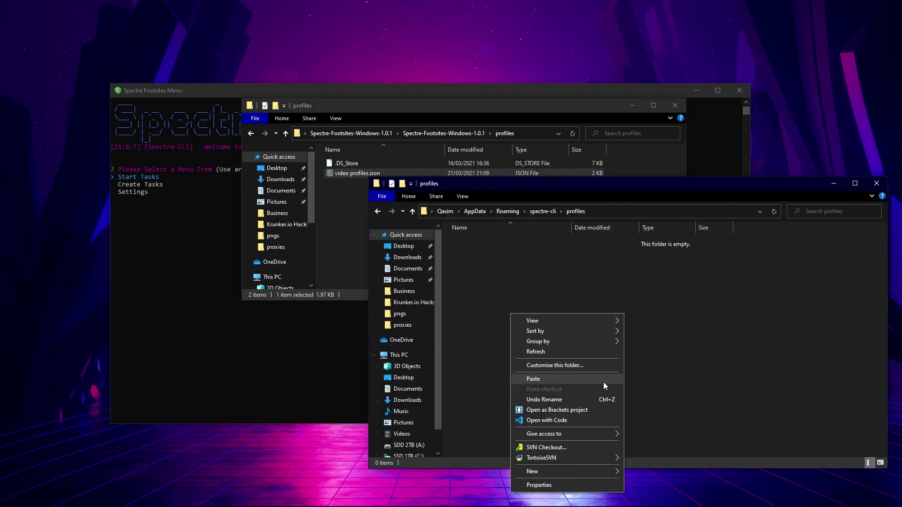
click(534, 380)
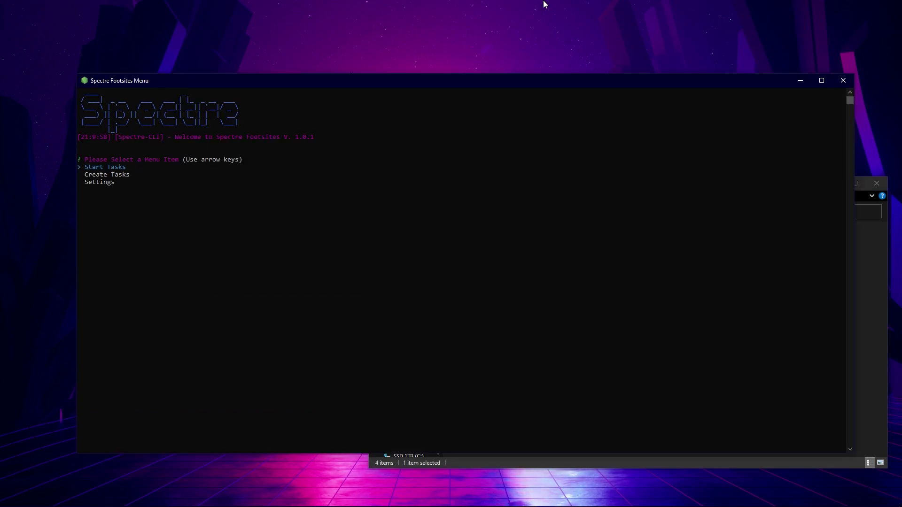
Start creating Footsites tasks and select video profiles.json as the profile group
key(Return)
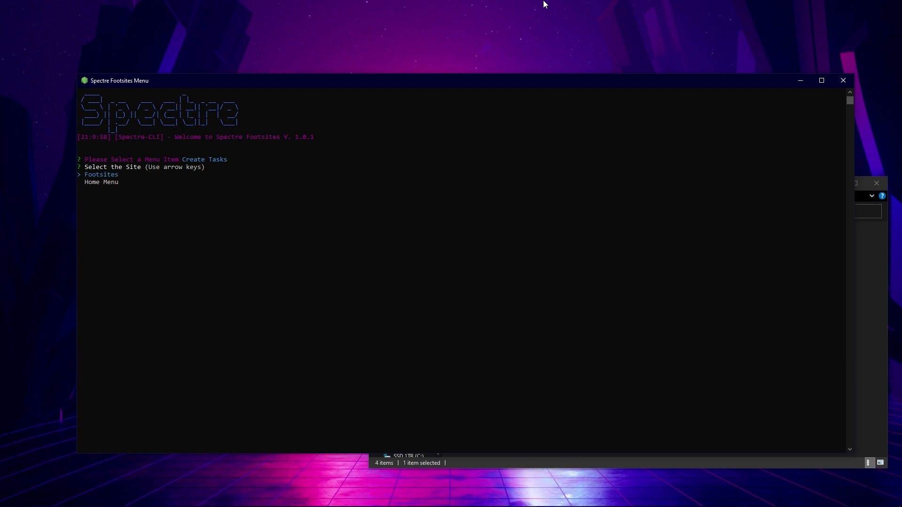
key(Return)
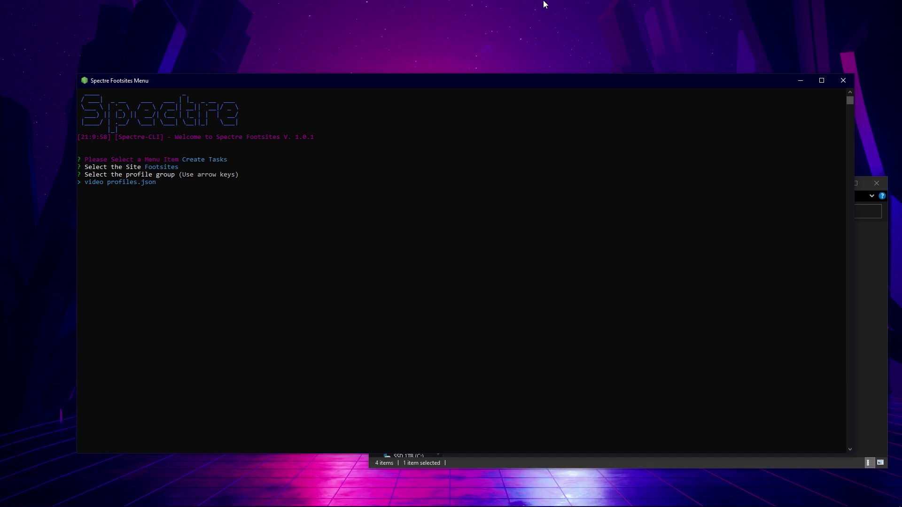
click(873, 262)
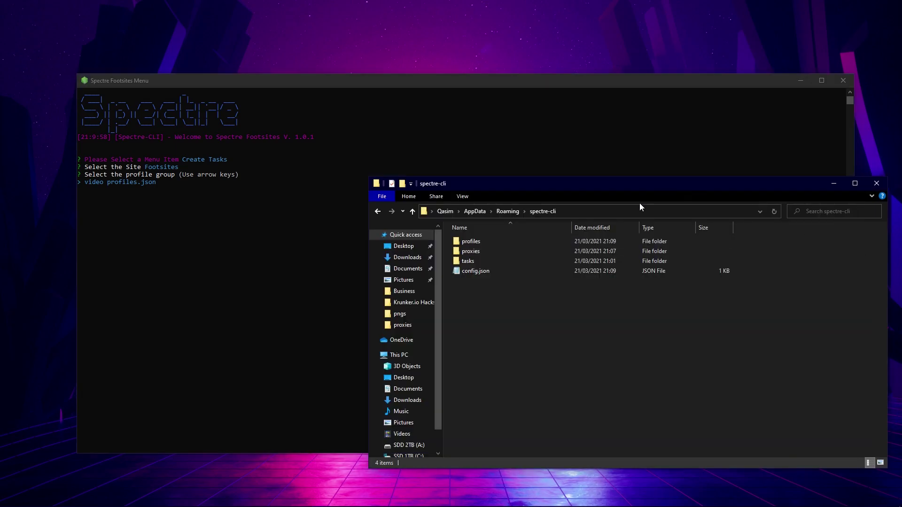
double_click(470, 242)
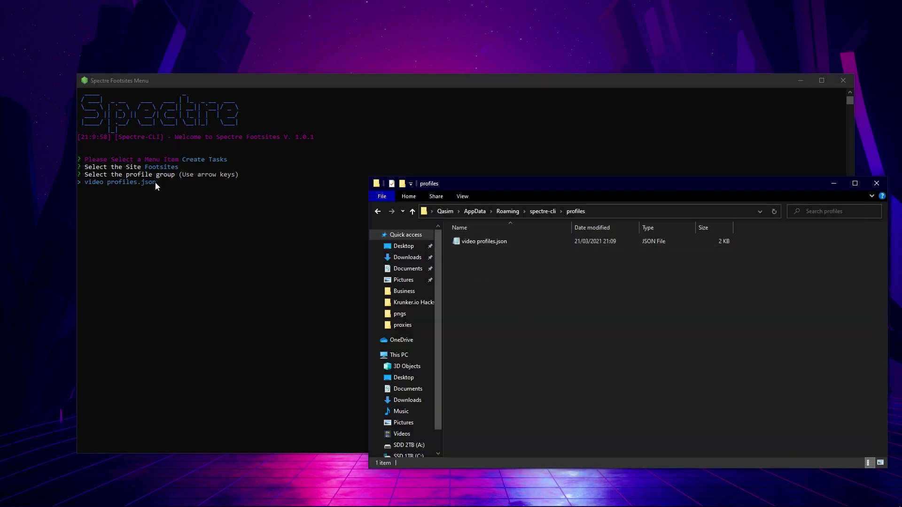
click(281, 88)
key(Return)
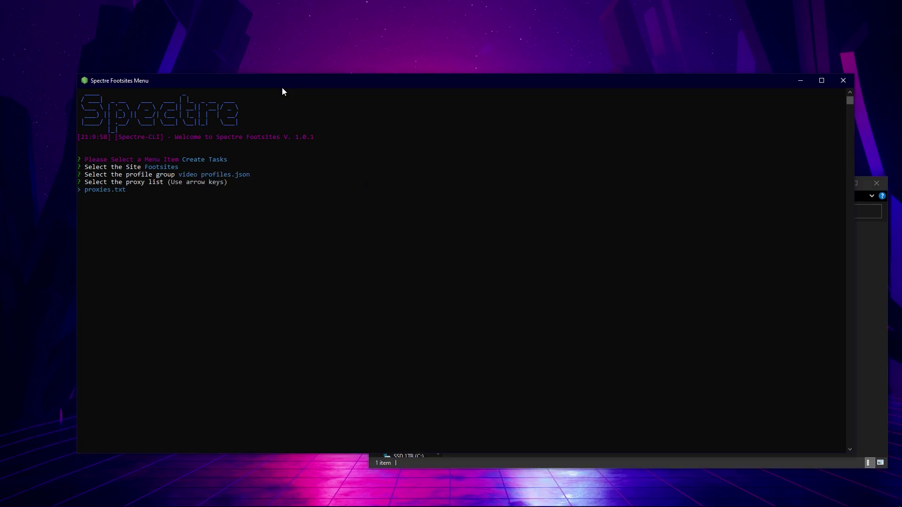
Select proxies.txt as the proxy list for the new task
click(869, 269)
click(553, 211)
double_click(480, 251)
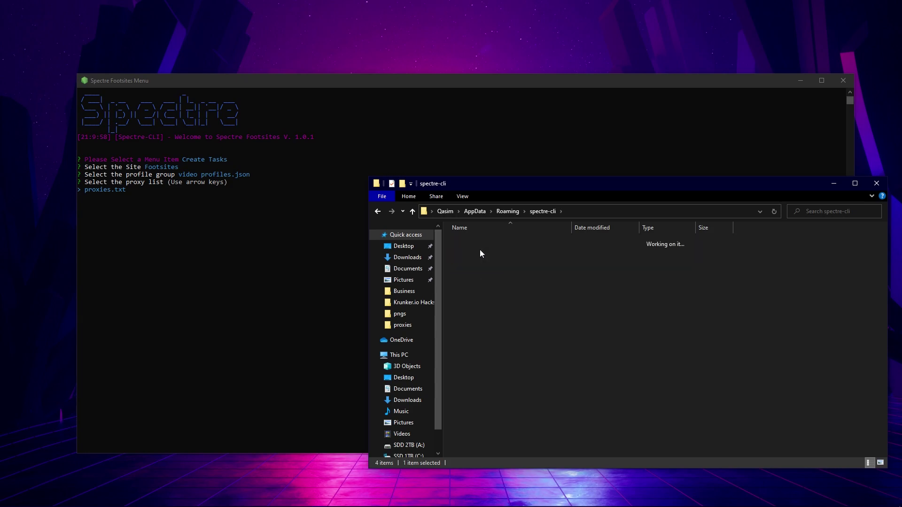
click(378, 80)
key(Return)
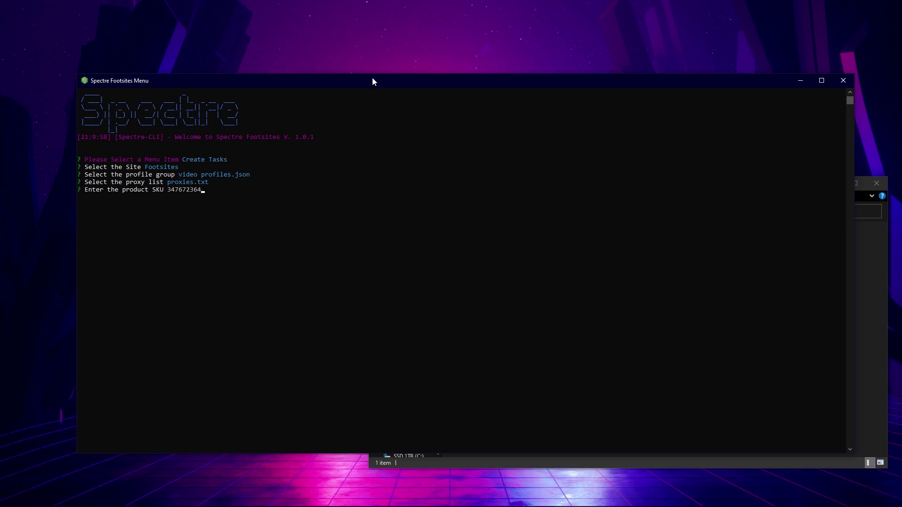
Confirm SKU 347672364 and choose Eastbay as the site
key(Return)
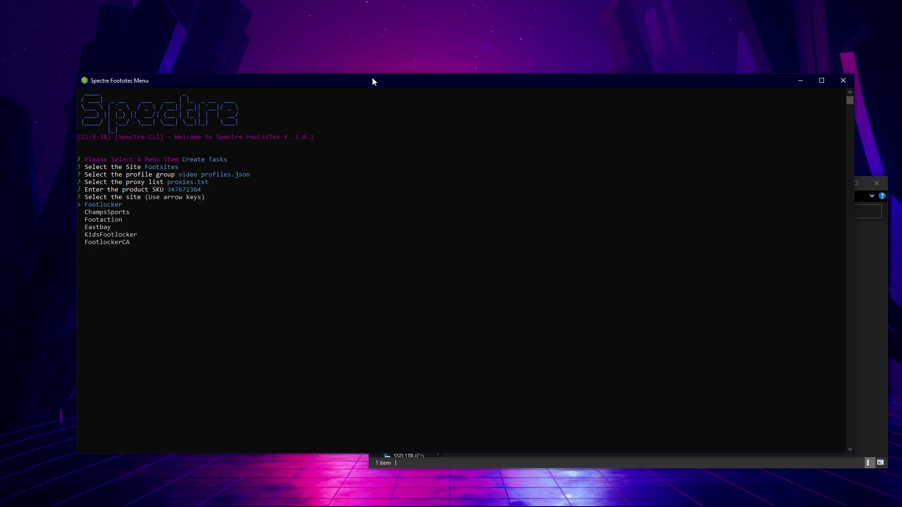
key(Down)
key(Down)
key(Down)
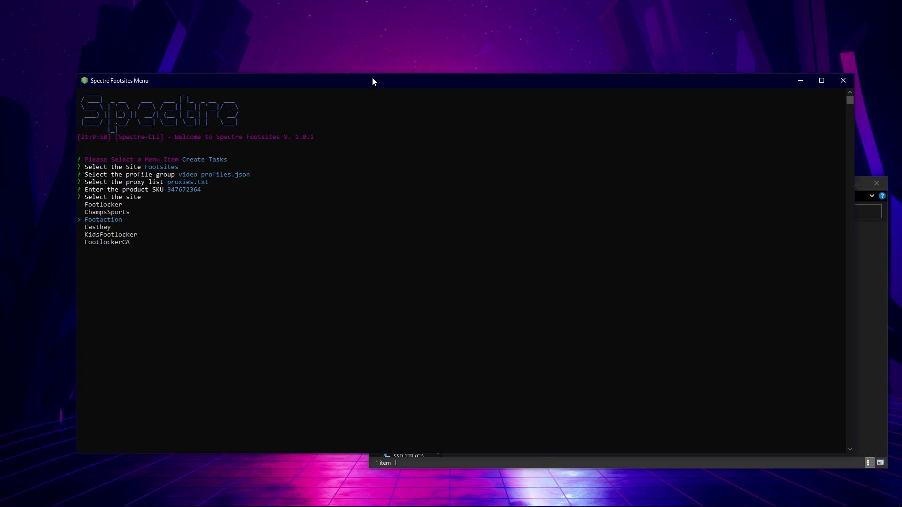
key(Return)
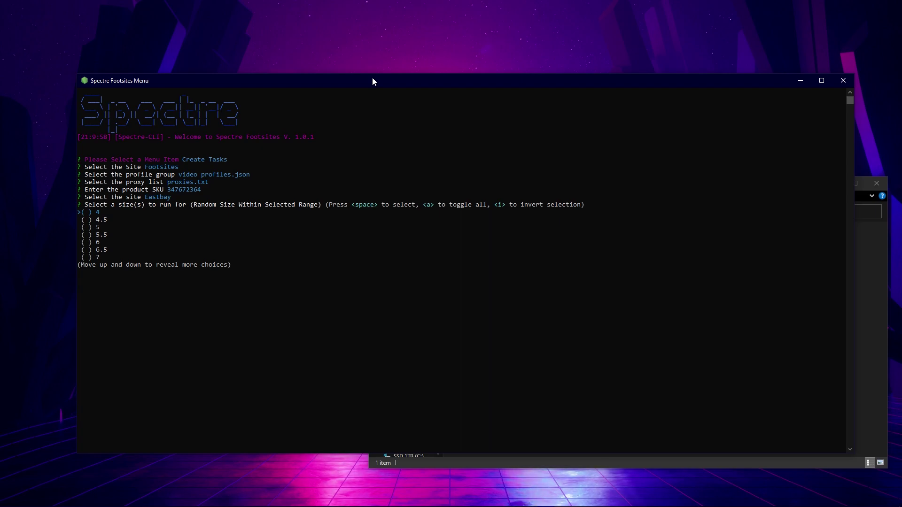
Clear all ticked sizes in the size checklist
key(Up)
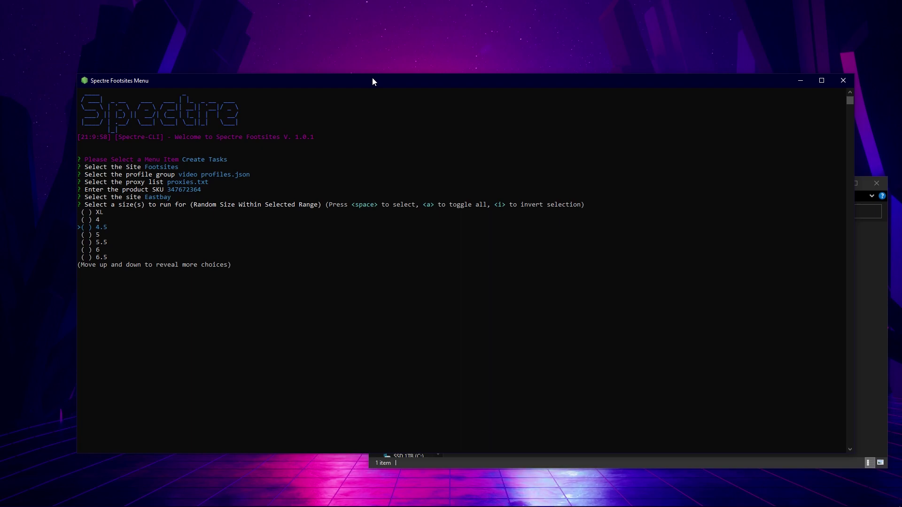
key(Up)
key(Up)
key(Up)
key(Up)
key(Up)
key(Up)
key(Up)
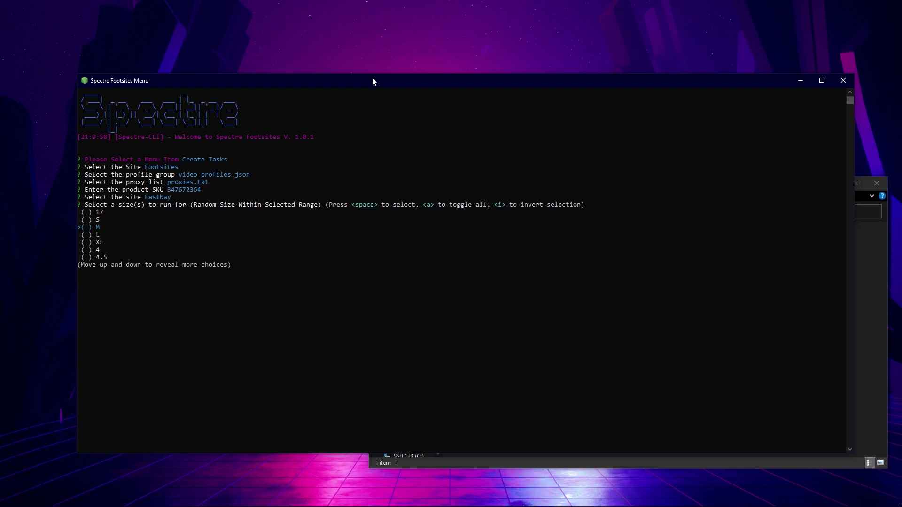
key(Down)
key(Down)
key(Down)
key(Down)
key(Down)
key(Down)
key(Down)
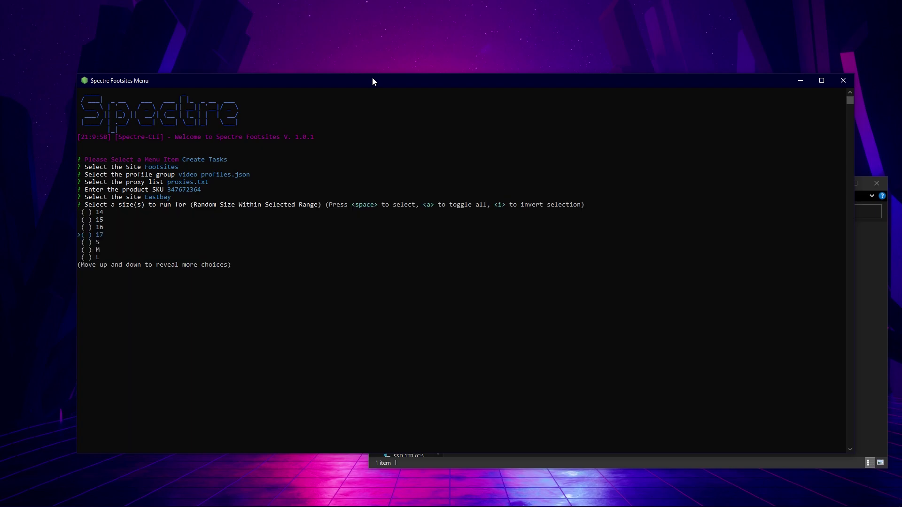
key(Down)
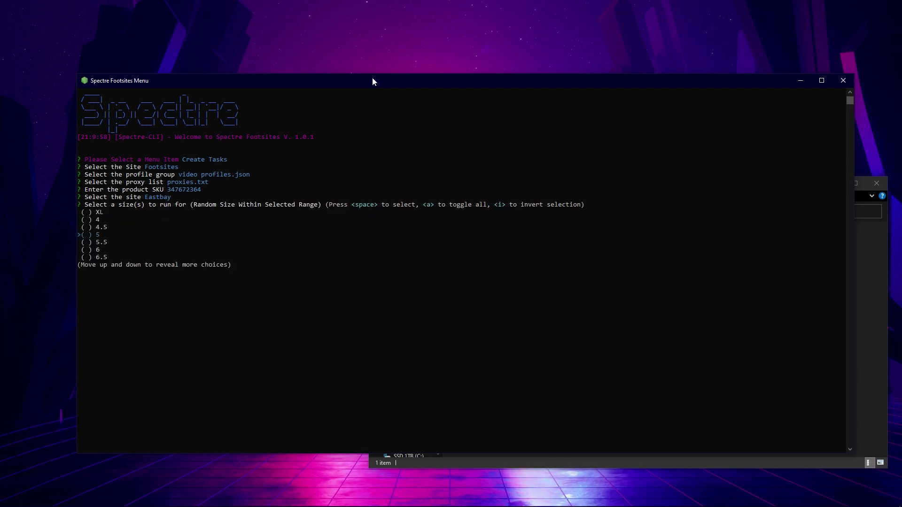
key(space)
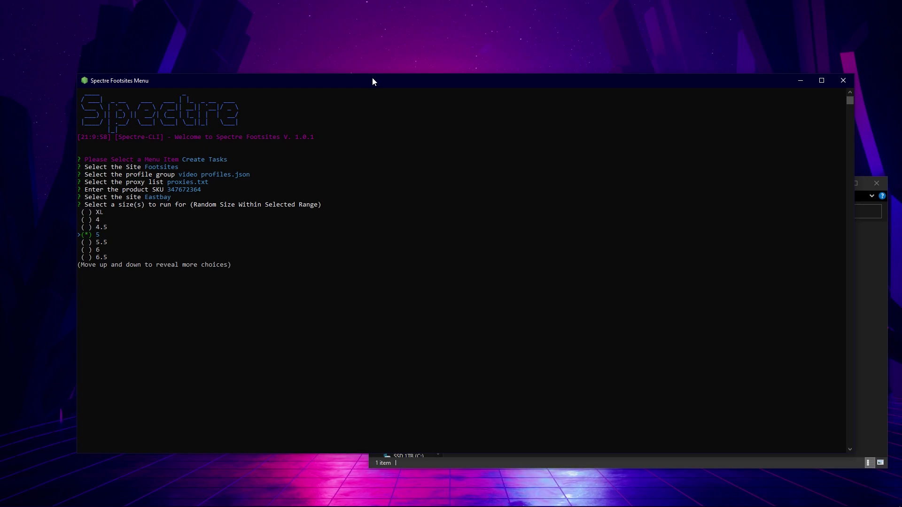
key(space)
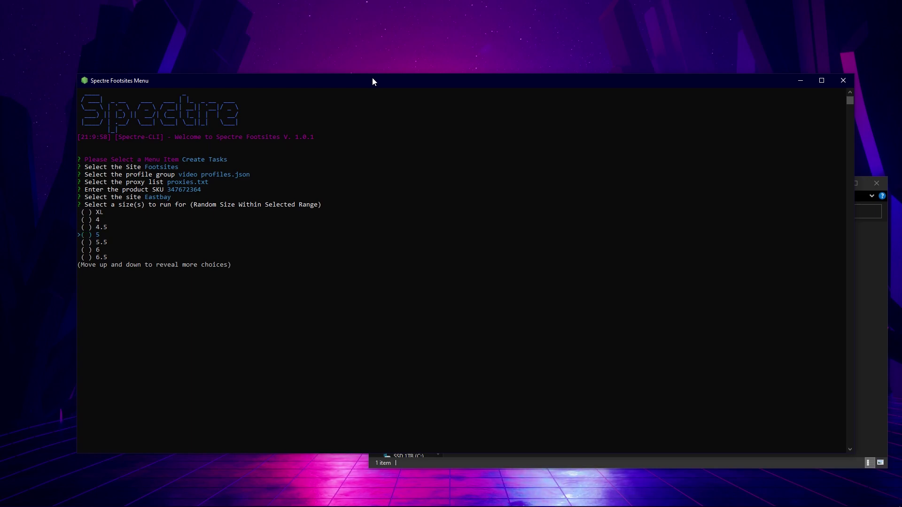
key(Up)
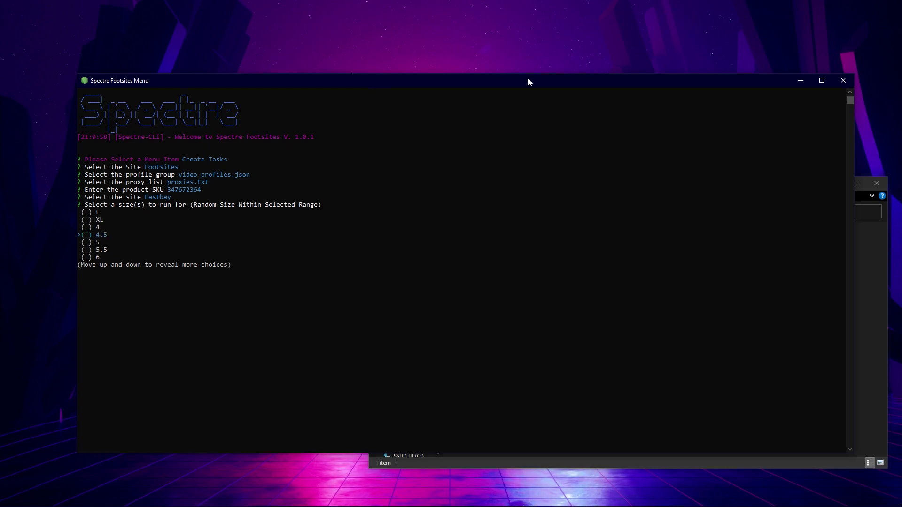
key(Up)
key(Up)
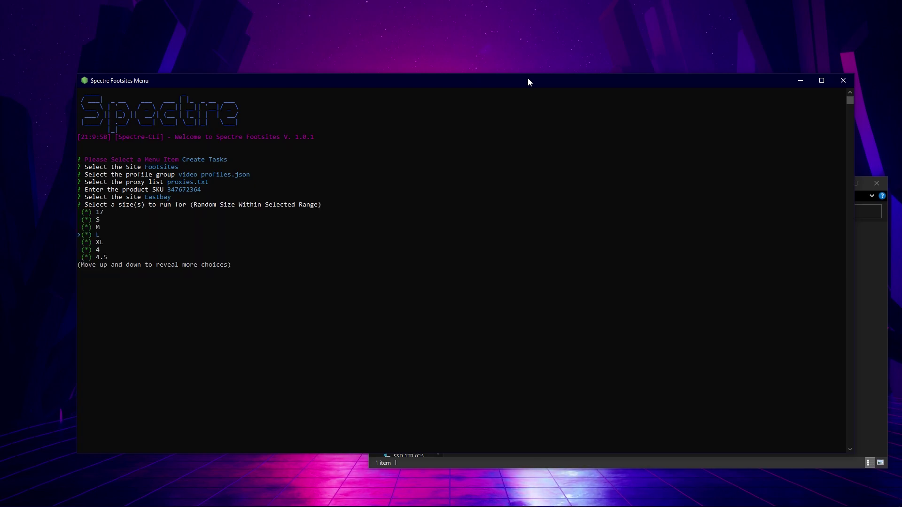
key(Up)
key(Up)
key(Up)
key(Up)
key(Up)
key(Up)
key(Up)
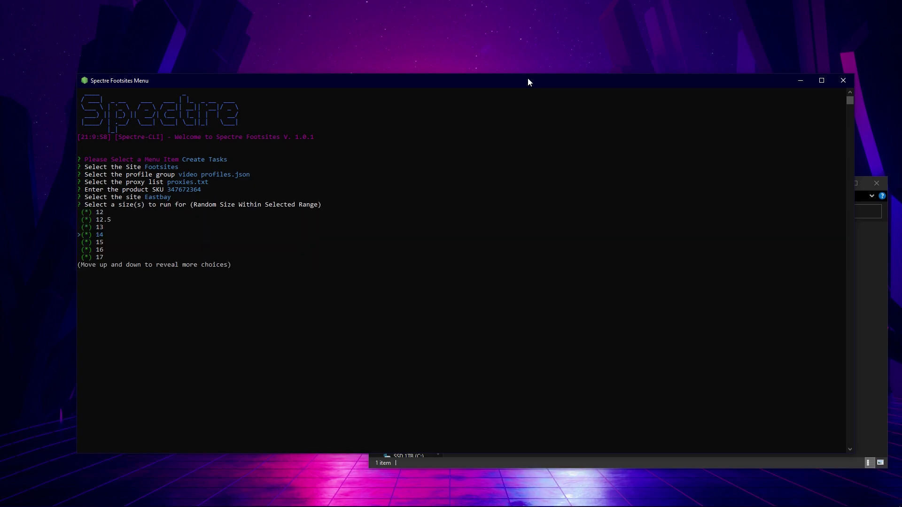
key(Up)
key(Up)
key(Up)
key(Up)
key(Up)
key(Up)
key(Up)
key(Up)
key(Up)
key(Up)
key(Up)
key(Up)
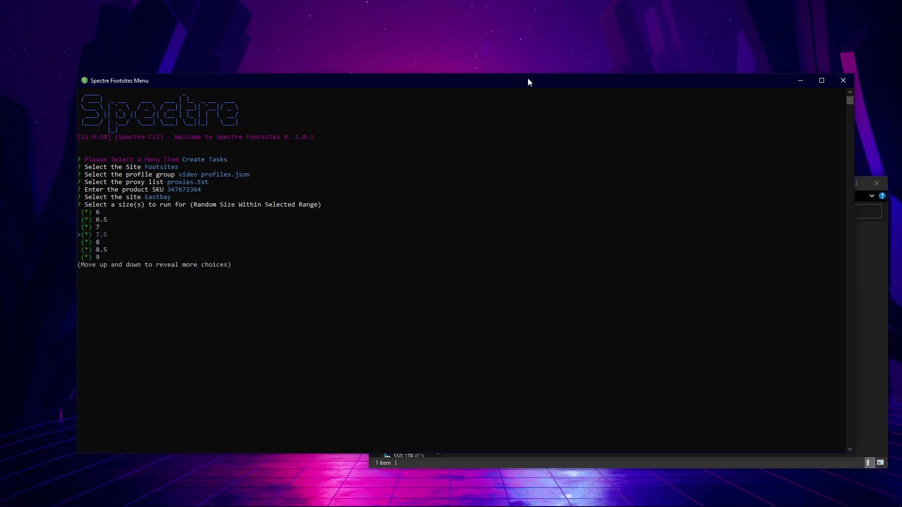
key(Up)
key(Up)
key(Up)
key(Up)
key(a)
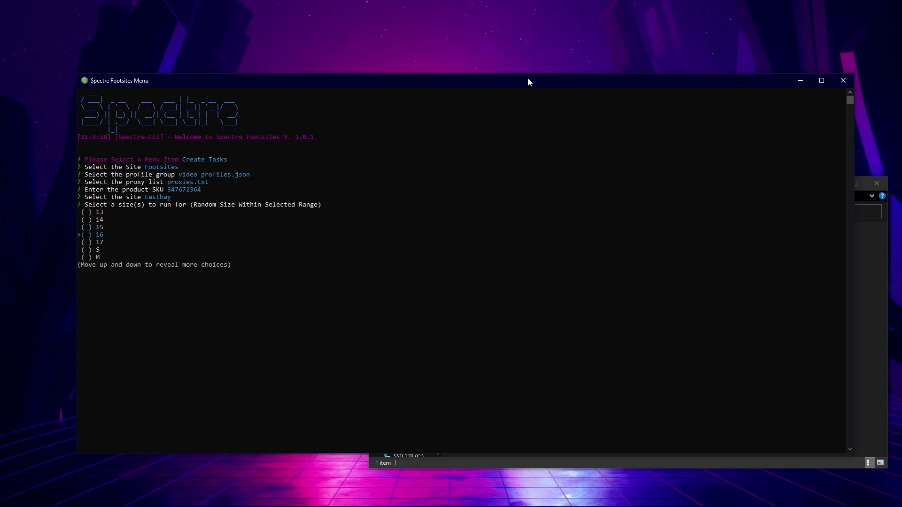
key(Up)
key(Up)
key(Up)
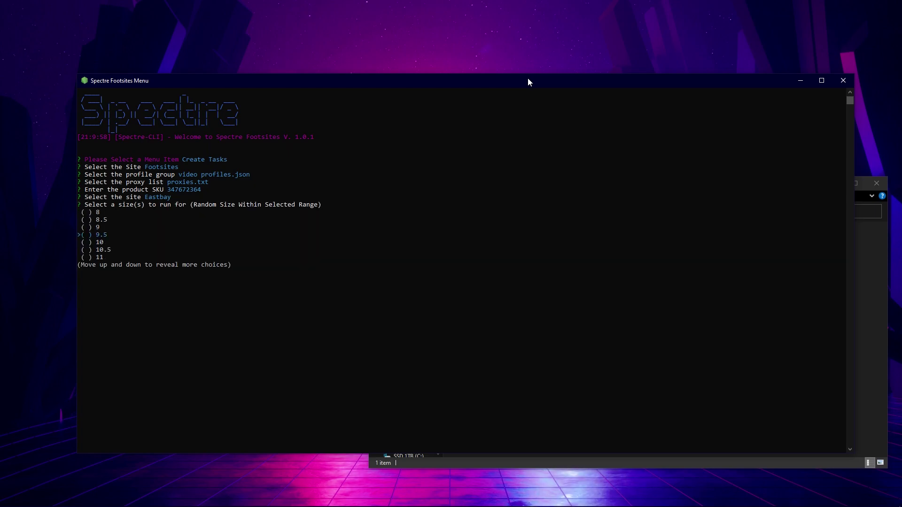
key(Up)
key(Up)
key(Up)
key(Up)
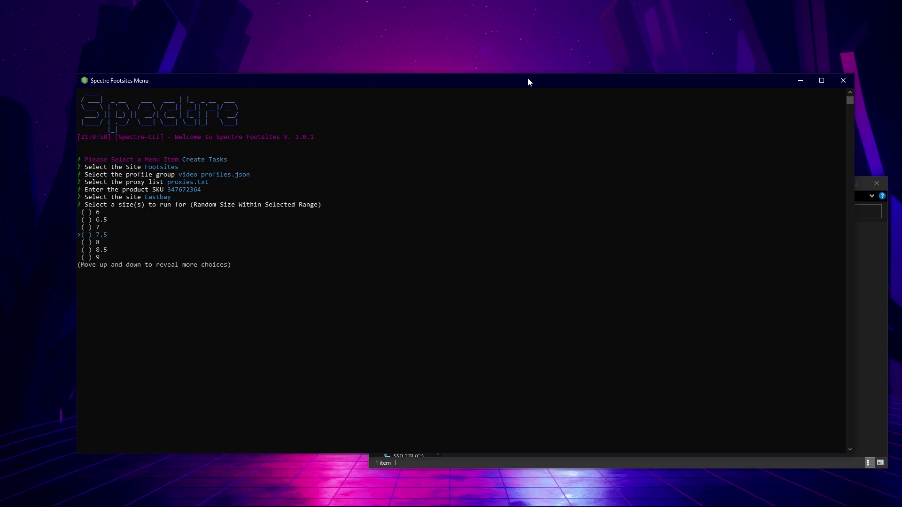
key(Up)
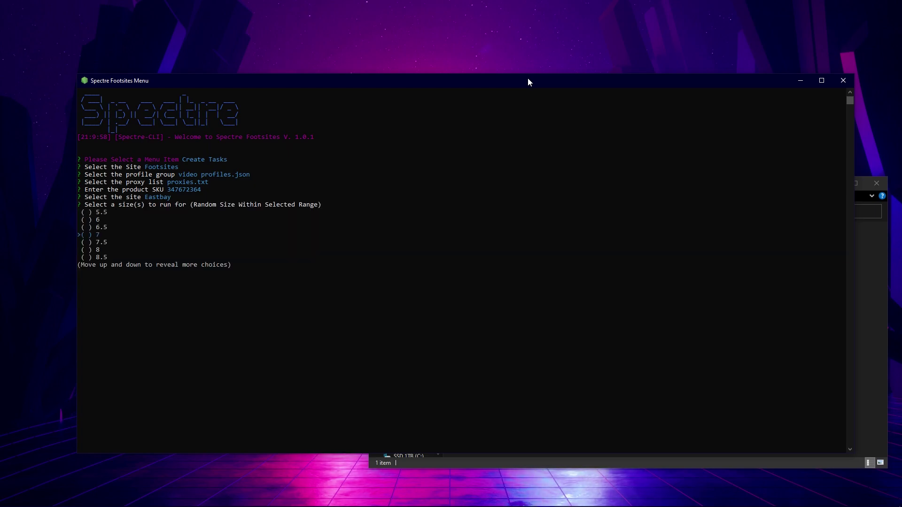
Tick sizes 7, 7.5, 8, 8.5 and 9 and confirm the selection
key(Down)
key(space)
key(Down)
key(space)
key(Down)
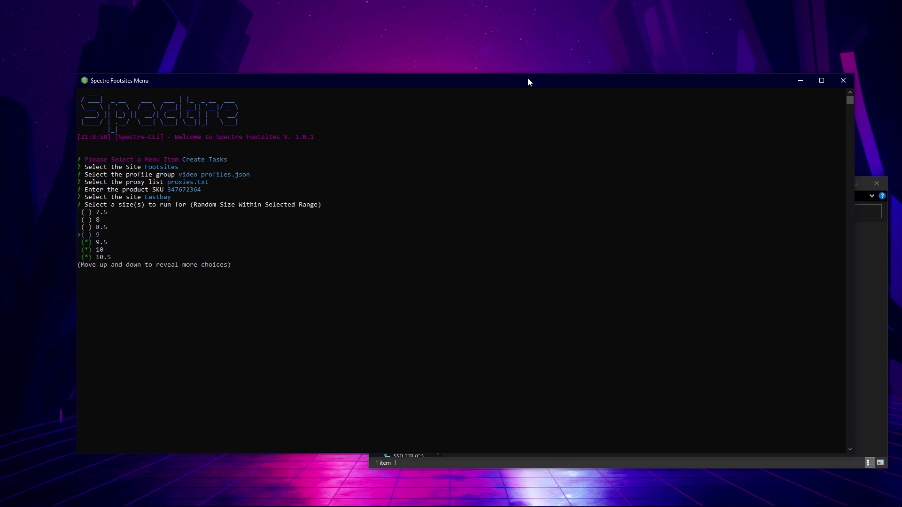
key(Down)
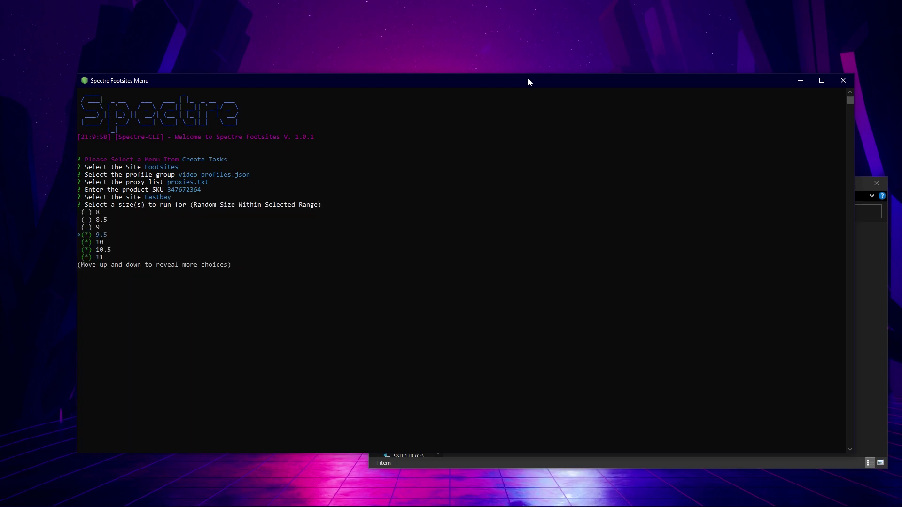
key(i)
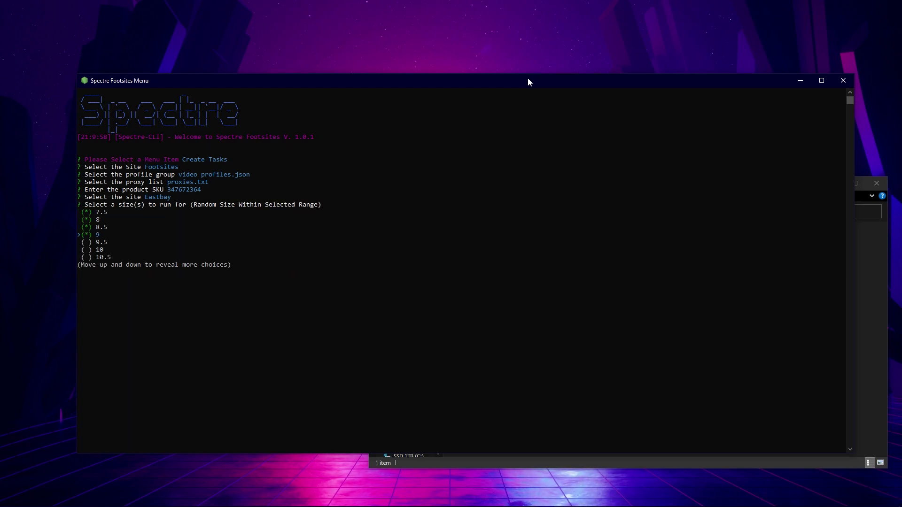
key(Up)
key(Up)
key(Up)
key(Up)
key(Up)
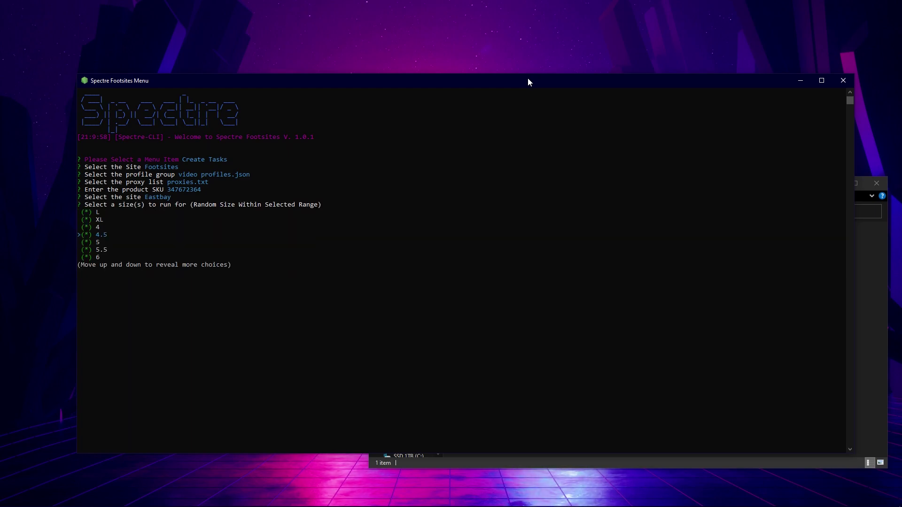
key(Down)
key(Down)
key(Down)
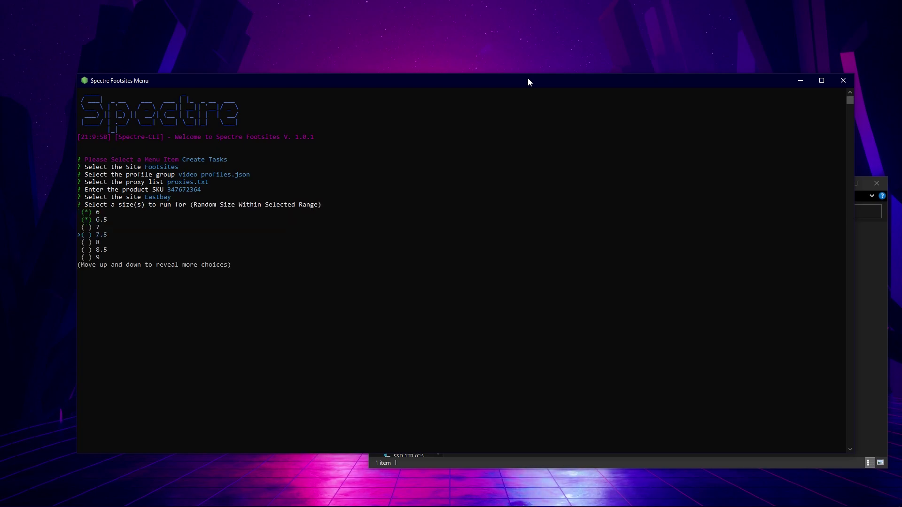
key(Down)
key(Down)
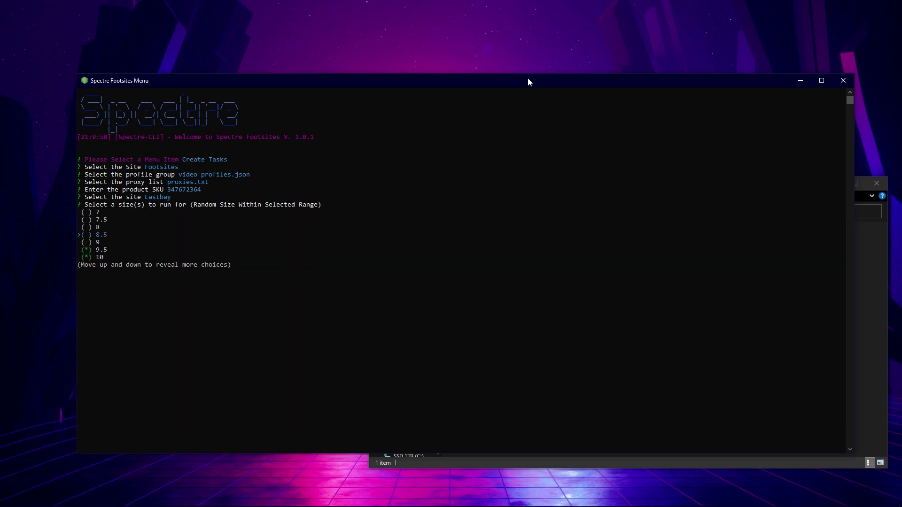
key(Up)
key(Up)
key(Up)
key(Up)
key(Up)
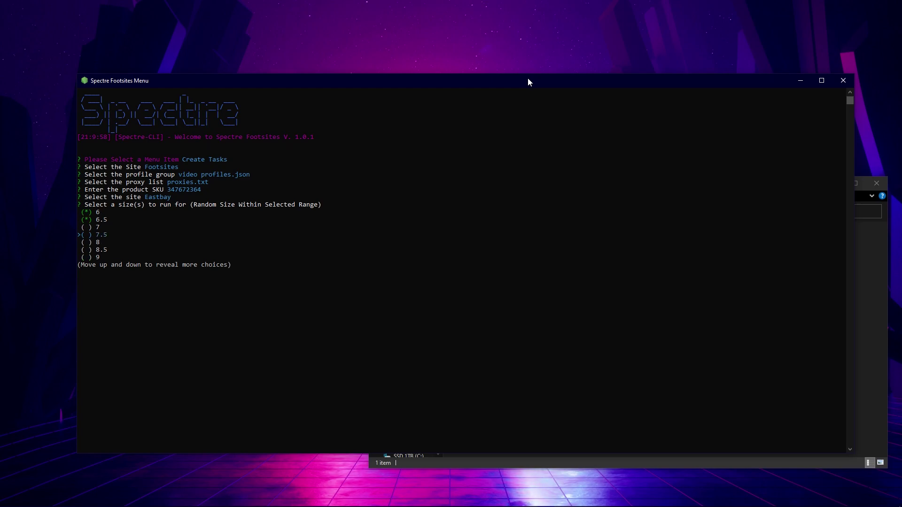
key(Up)
key(Up)
key(Up)
key(Up)
key(Up)
key(Up)
key(Up)
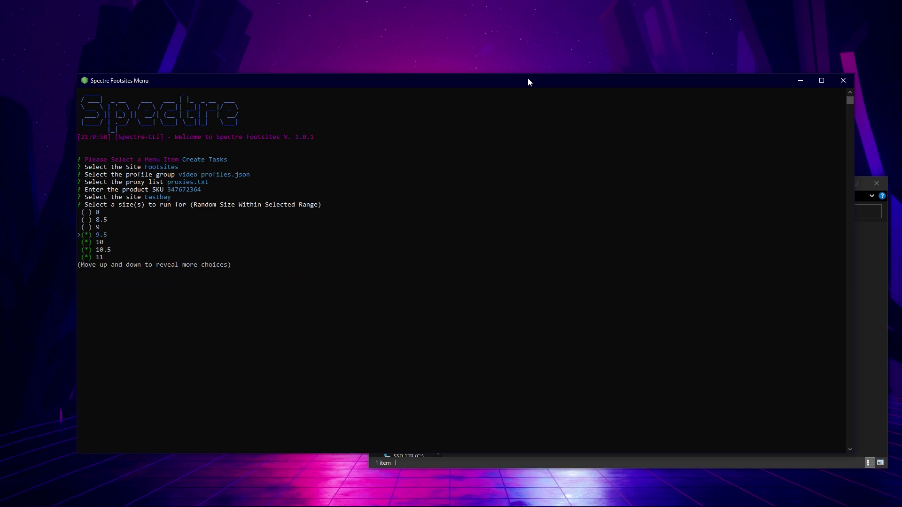
key(Down)
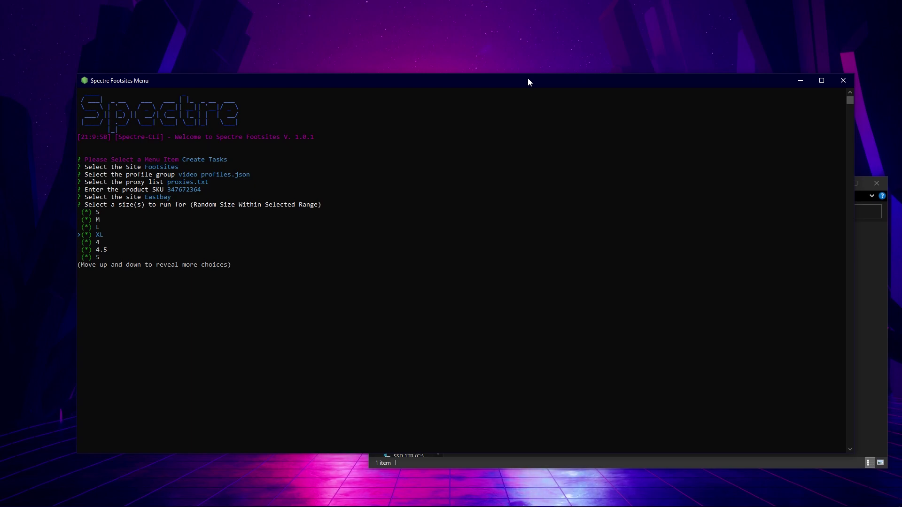
key(Down)
key(Down)
key(Down)
key(Down)
key(Down)
key(Down)
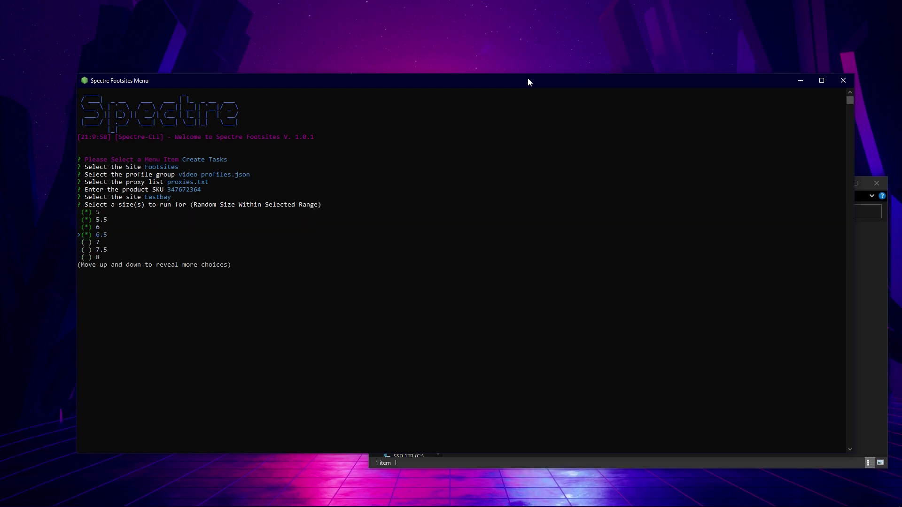
key(Down)
key(Down)
key(Down)
key(Down)
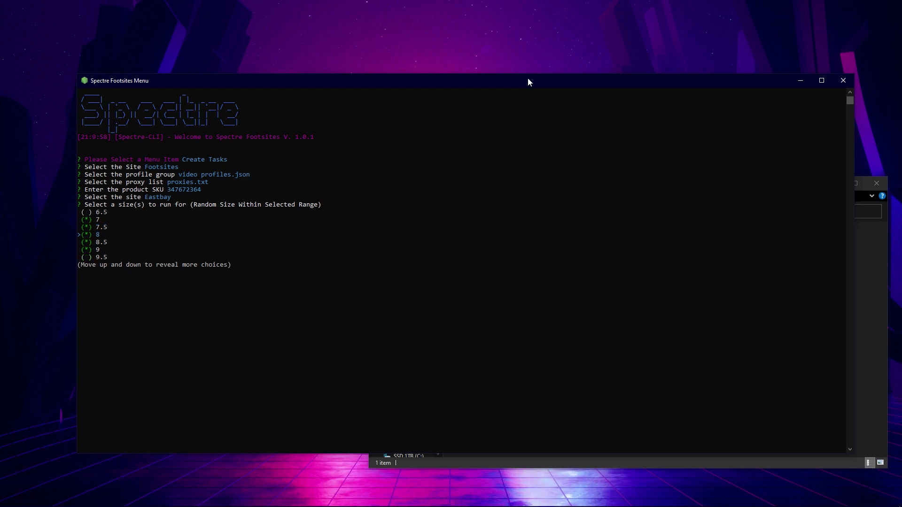
key(Down)
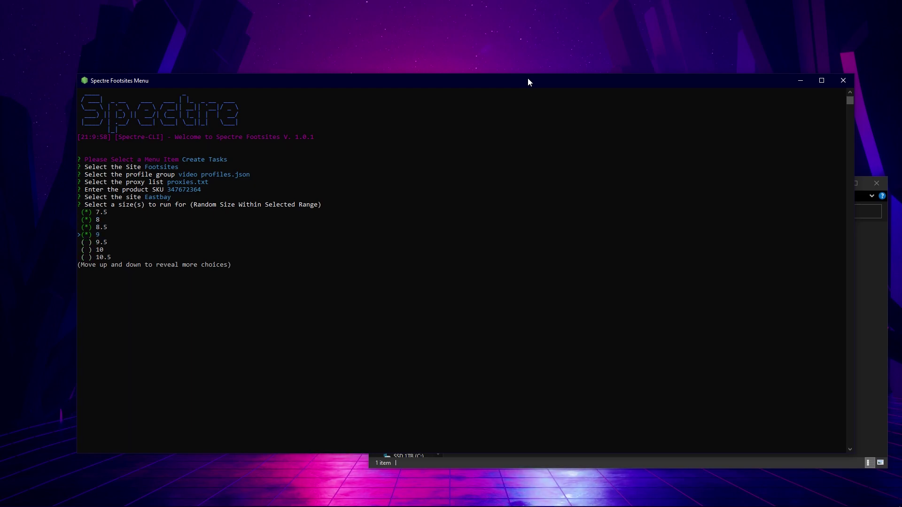
key(Return)
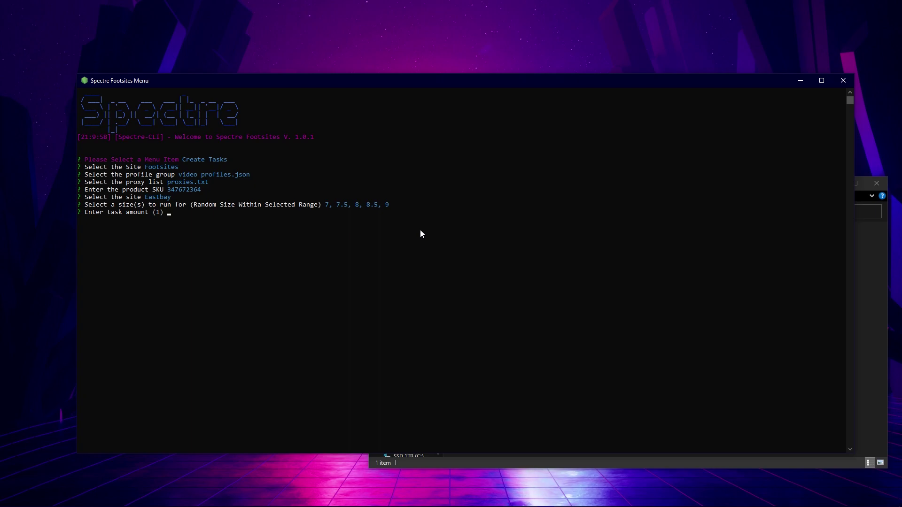
Accept task amount 1 and save the task group as 'Video Tasks'
key(Return)
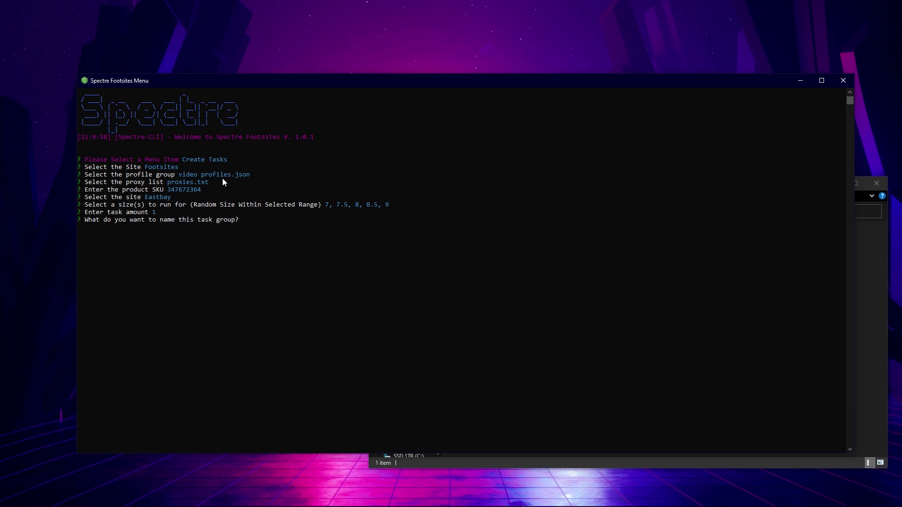
text(Video Tas)
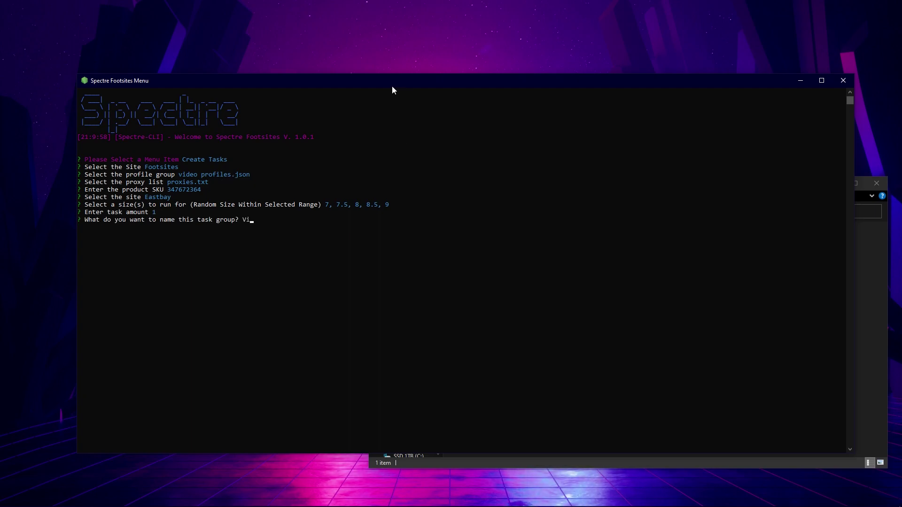
text(ks)
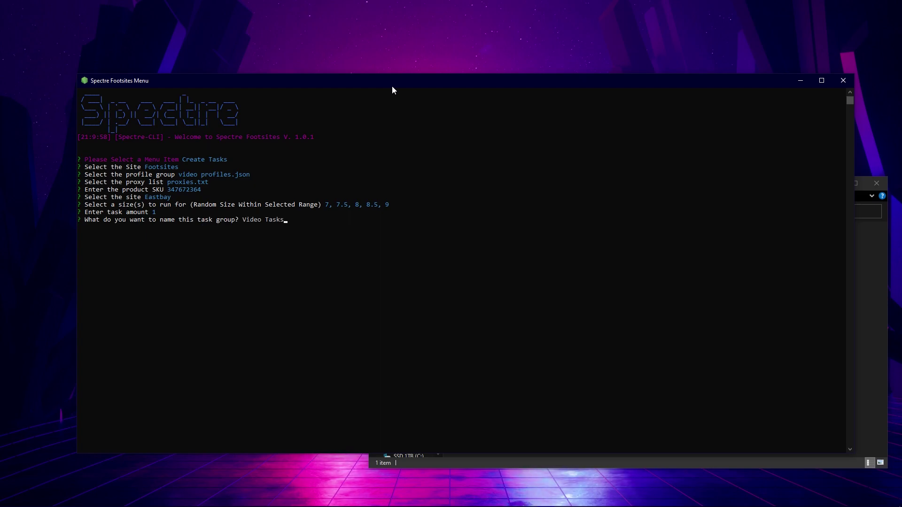
key(Return)
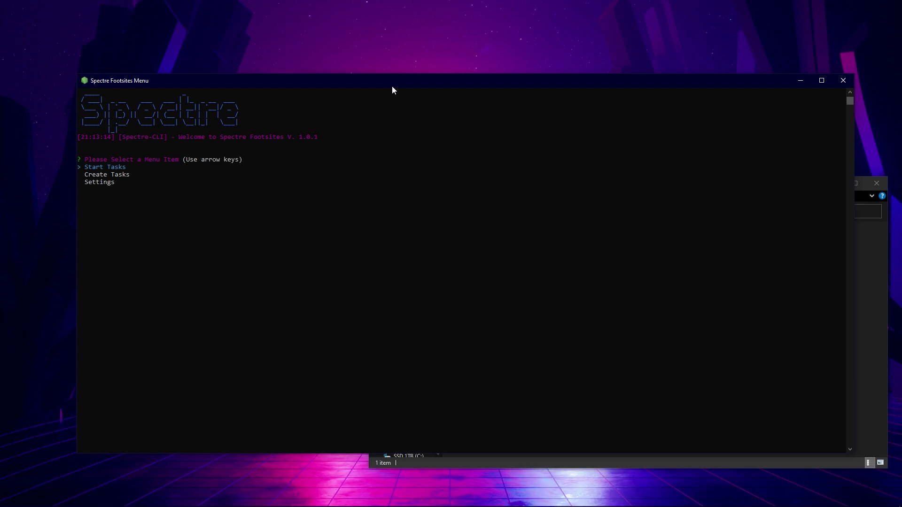
Run the Video Tasks.json task group from the Start Tasks menu
click(681, 83)
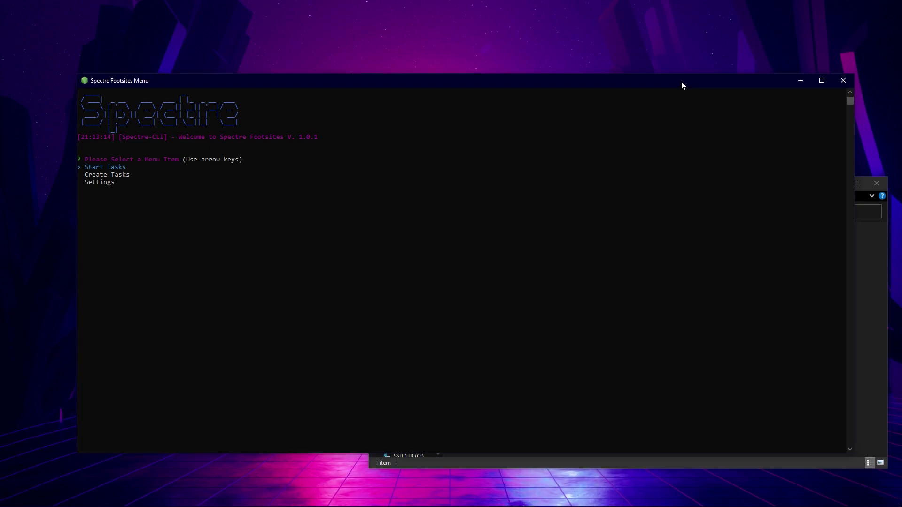
key(Return)
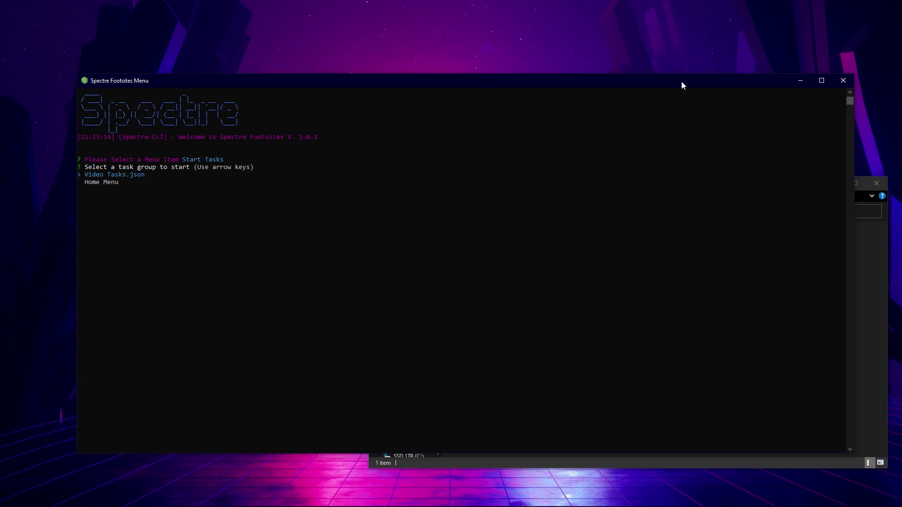
key(Return)
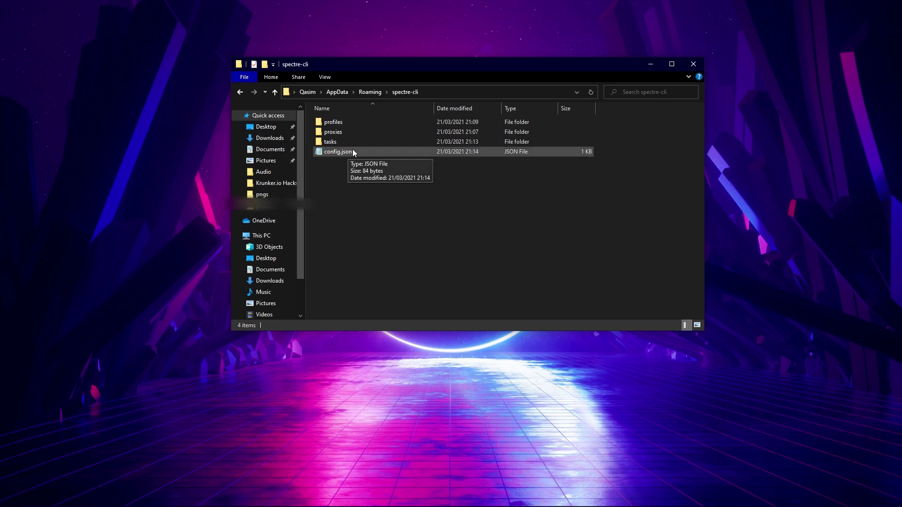
Open config.json in Notepad and place the caret in the empty capMonster and webhook values
double_click(338, 152)
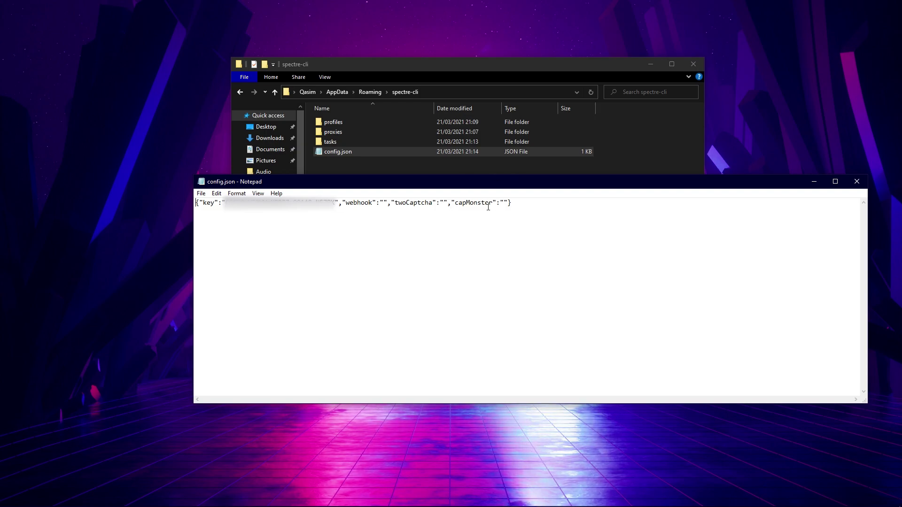
click(500, 212)
click(435, 209)
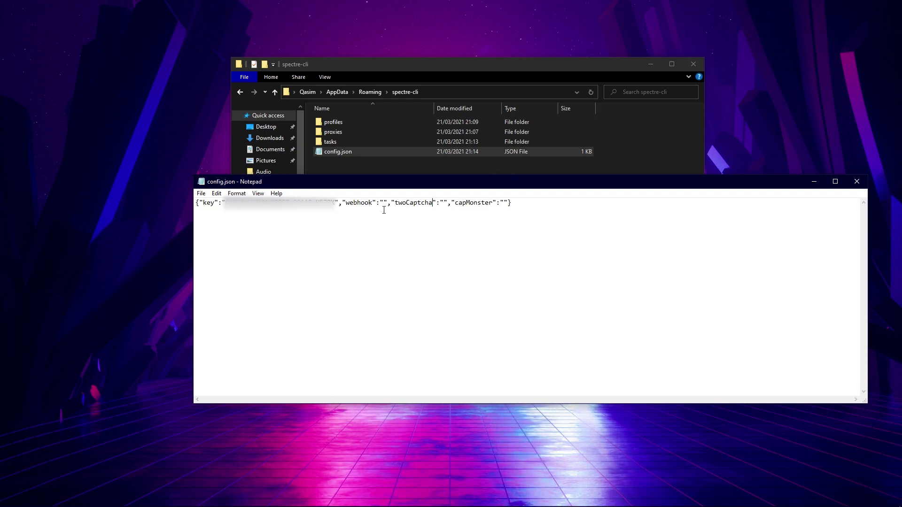
click(384, 210)
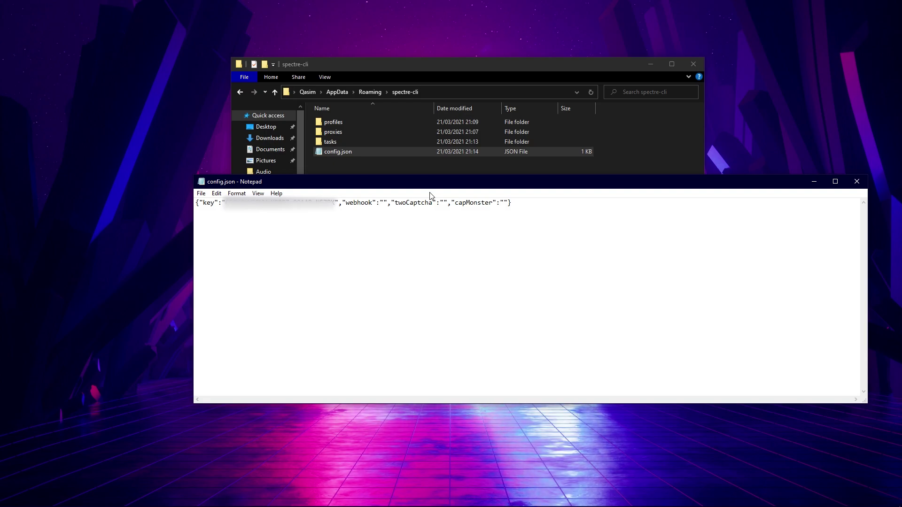